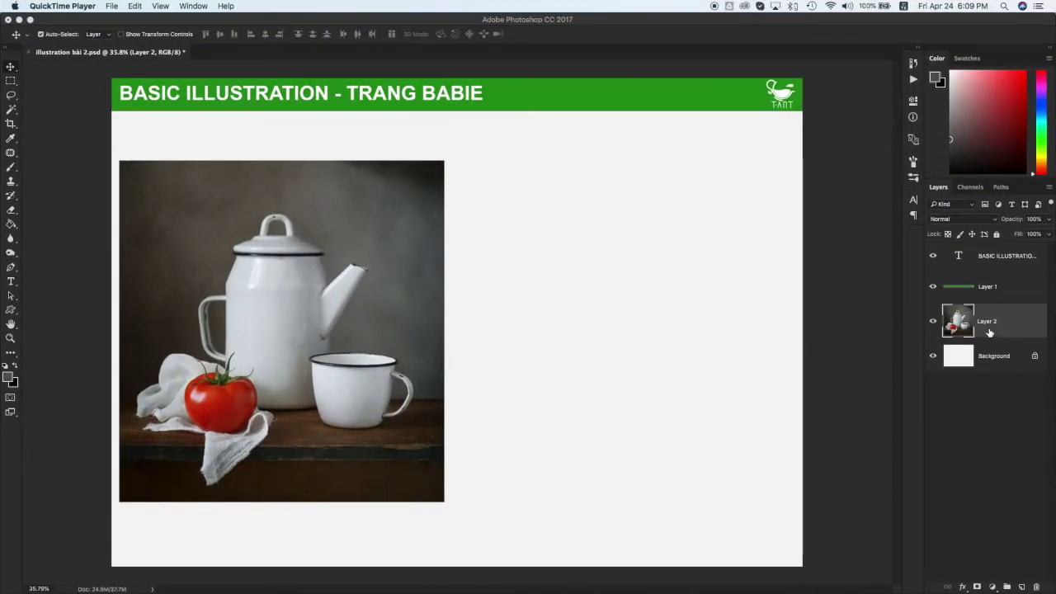
Duplicate the colour photo layer, Layer 2, and desaturate the copy to greyscale
left_click(1004, 324)
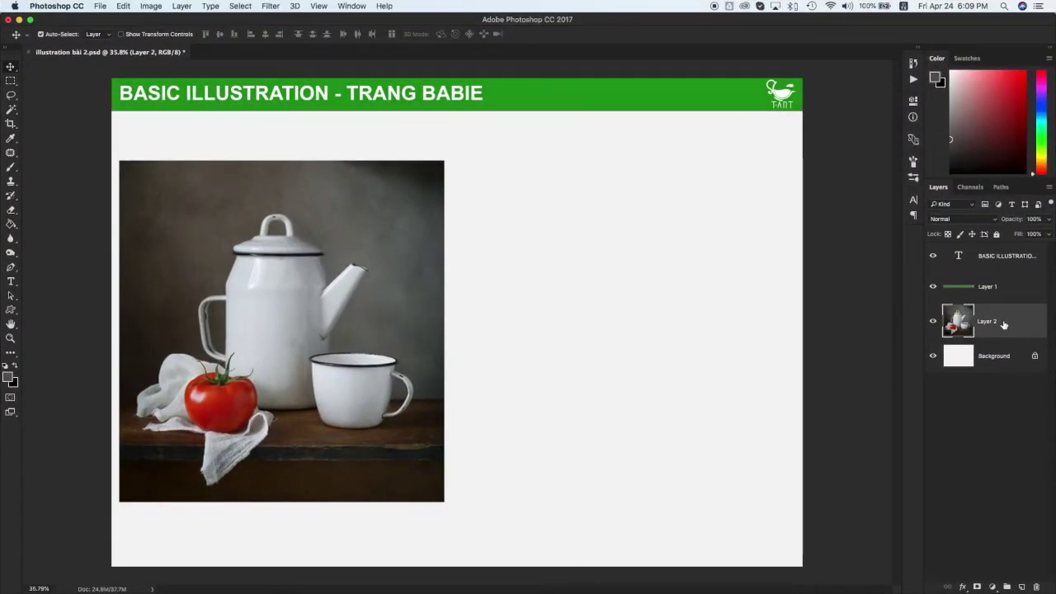
key("super+j")
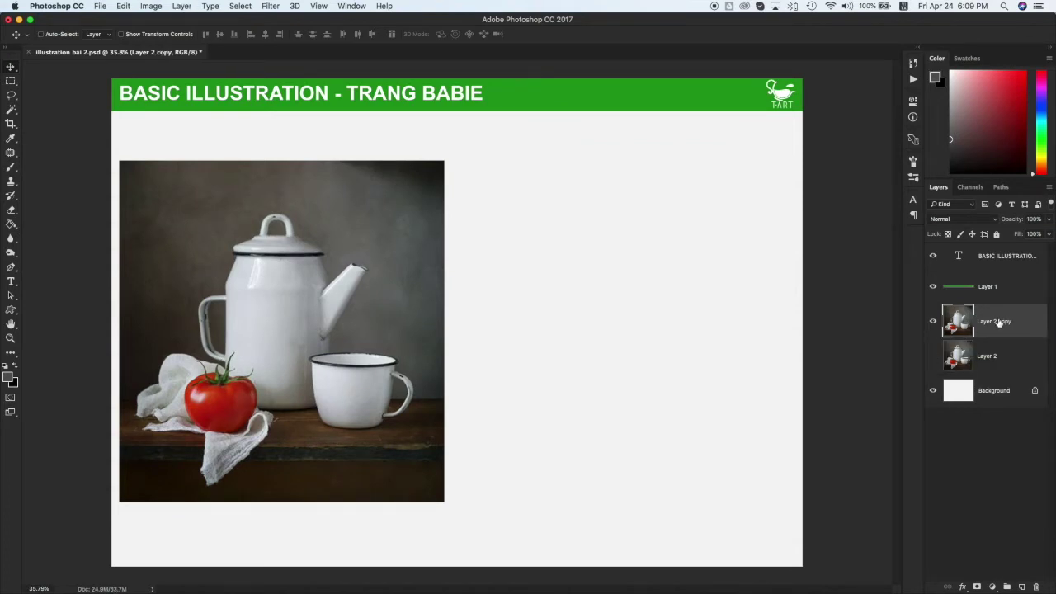
key("super+shift+u")
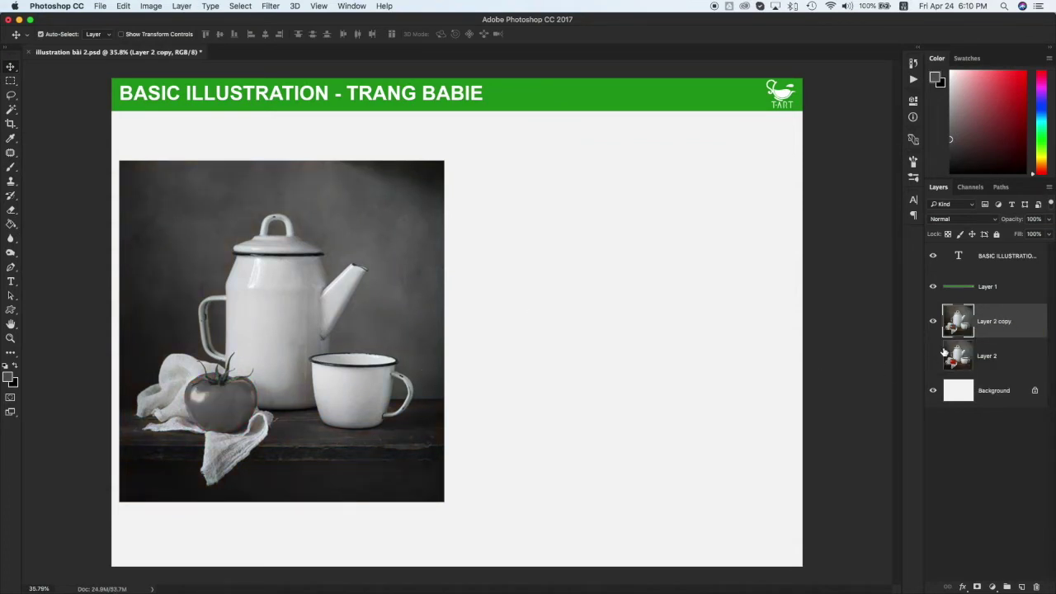
On a new layer above the greyscale copy, outline a large dark rounded shape beside the photo with a 200 px brush and fill it
left_click(995, 358)
key("super+shift+alt+n")
key("b")
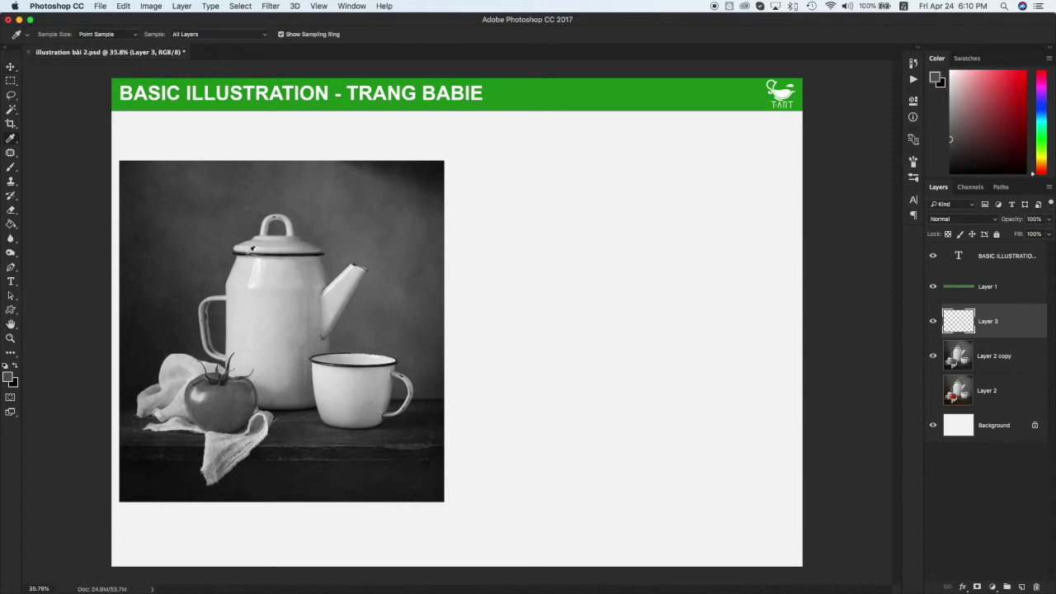
key("bracketright")
key("bracketright")
key("bracketright")
key("bracketright")
key("bracketright")
key("bracketright")
key("bracketright")
key("bracketright")
key("bracketright")
key("bracketright")
key("bracketright")
key("bracketright")
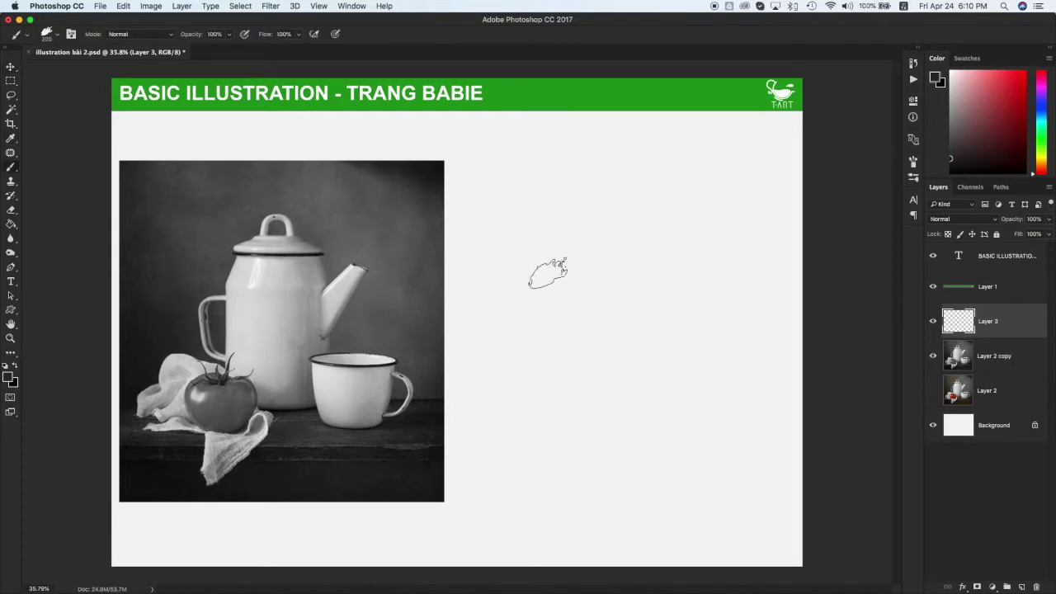
left_click_drag(514, 200, 545, 362)
key("super+z")
mouse_move(535, 273)
left_mouse_down()
mouse_move(655, 469)
mouse_move(731, 382)
mouse_move(710, 247)
mouse_move(624, 200)
mouse_move(541, 213)
mouse_move(503, 332)
mouse_move(516, 438)
mouse_move(597, 462)
mouse_move(605, 272)
mouse_move(568, 401)
mouse_move(580, 228)
mouse_move(608, 435)
mouse_move(615, 241)
mouse_move(694, 378)
mouse_move(665, 432)
mouse_move(660, 281)
mouse_move(627, 198)
mouse_move(659, 196)
mouse_move(660, 214)
mouse_move(642, 223)
mouse_move(618, 183)
mouse_move(694, 204)
mouse_move(725, 259)
mouse_move(726, 364)
mouse_move(725, 278)
mouse_move(660, 179)
mouse_move(729, 240)
mouse_move(720, 256)
mouse_move(599, 187)
mouse_move(564, 188)
mouse_move(624, 183)
mouse_move(701, 208)
mouse_move(738, 286)
mouse_move(737, 379)
mouse_move(719, 433)
mouse_move(698, 361)
mouse_move(529, 255)
left_mouse_up()
key("g")
left_click(581, 323)
Brush the dark shape's edges outward to widen it, and move the shape slightly up
key("b")
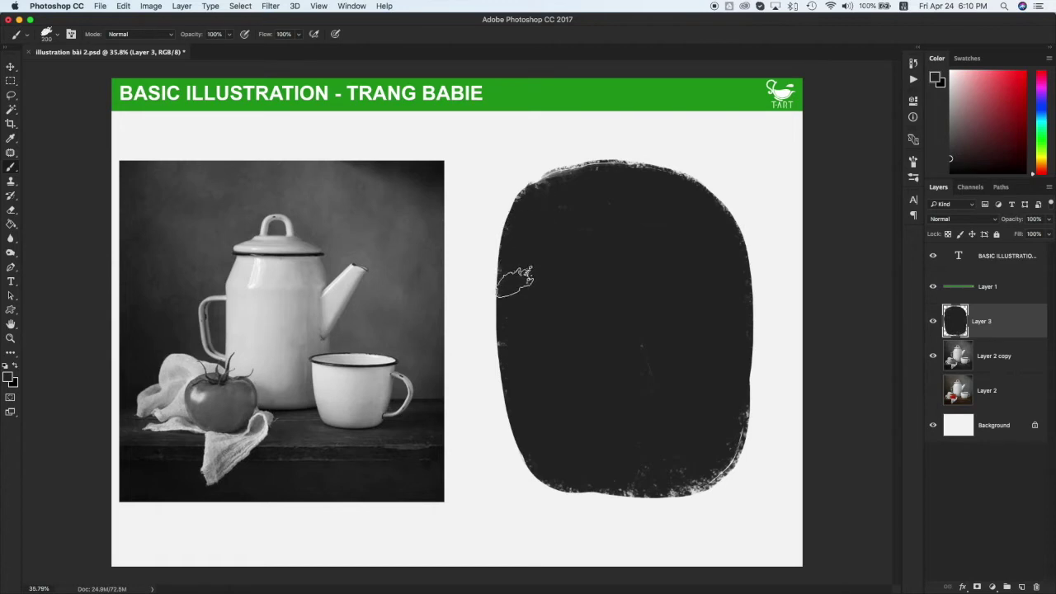
mouse_move(509, 376)
left_mouse_down()
mouse_move(520, 469)
mouse_move(673, 506)
mouse_move(725, 454)
left_mouse_up()
key("super+z")
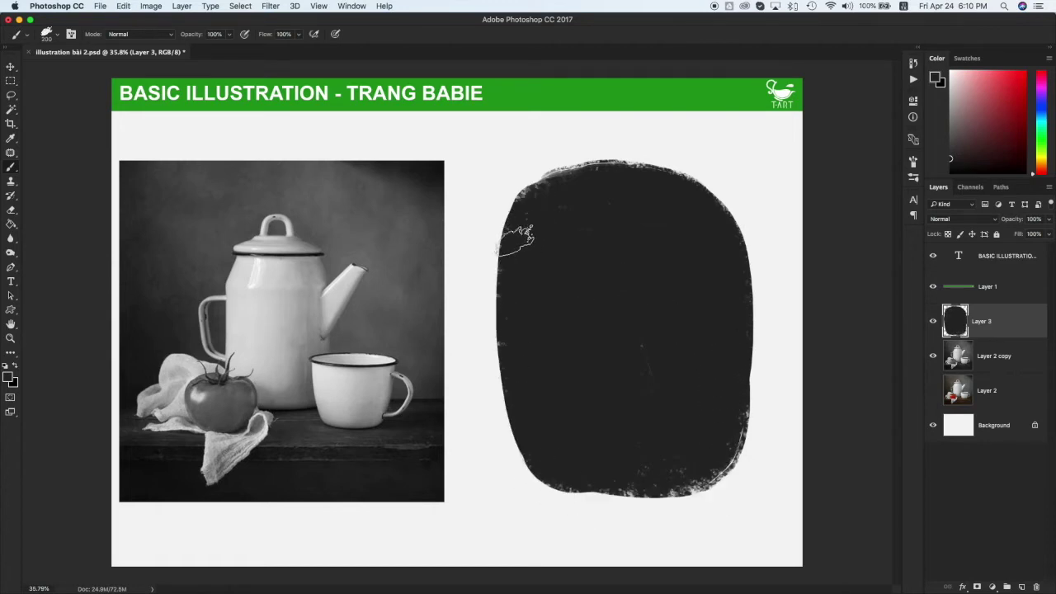
mouse_move(537, 227)
left_mouse_down()
mouse_move(551, 190)
mouse_move(514, 223)
mouse_move(507, 385)
mouse_move(525, 463)
mouse_move(588, 495)
mouse_move(701, 493)
mouse_move(735, 467)
mouse_move(748, 406)
mouse_move(728, 227)
mouse_move(700, 191)
mouse_move(675, 182)
mouse_move(580, 181)
left_mouse_up()
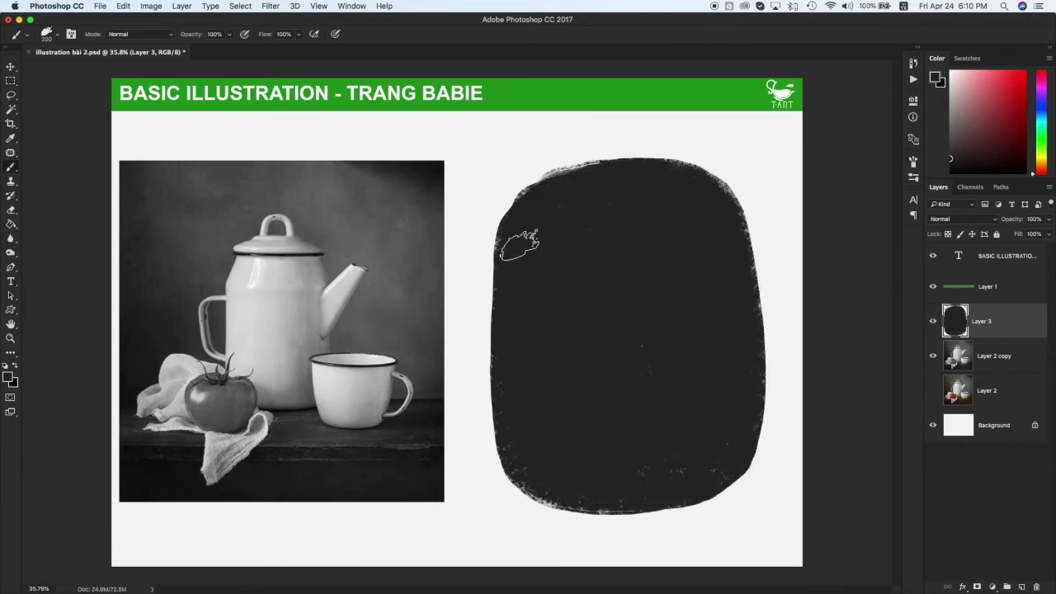
key("v")
left_click_drag(652, 429, 652, 424)
On a new layer clipped to the dark shape, paint a mid-grey tabletop band across its lower part, sampling the grey from the photo
key("alt+shift+super+n")
left_click(998, 336, "alt")
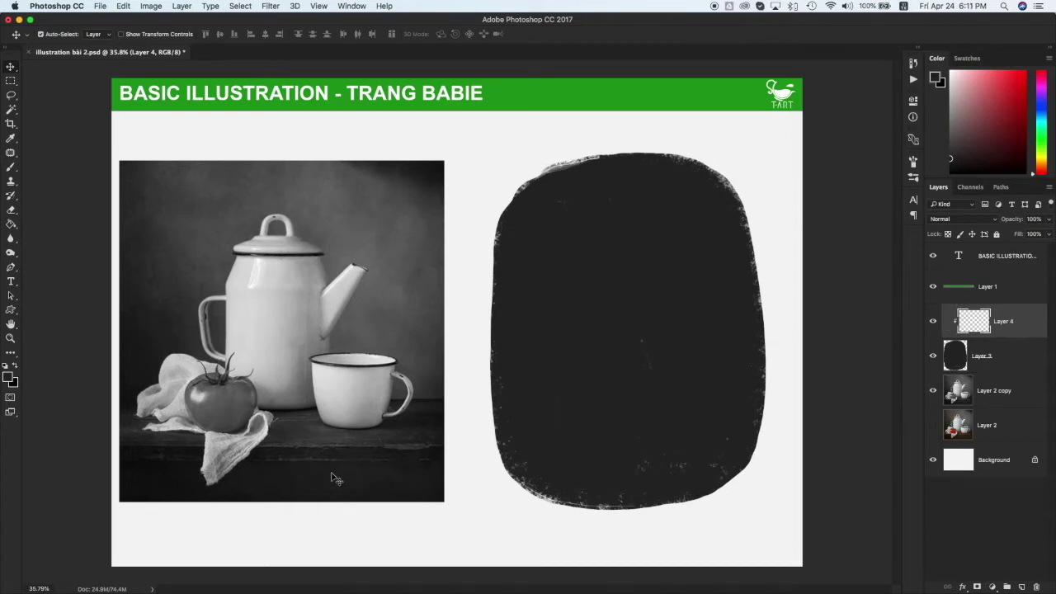
key("i")
left_click(330, 421)
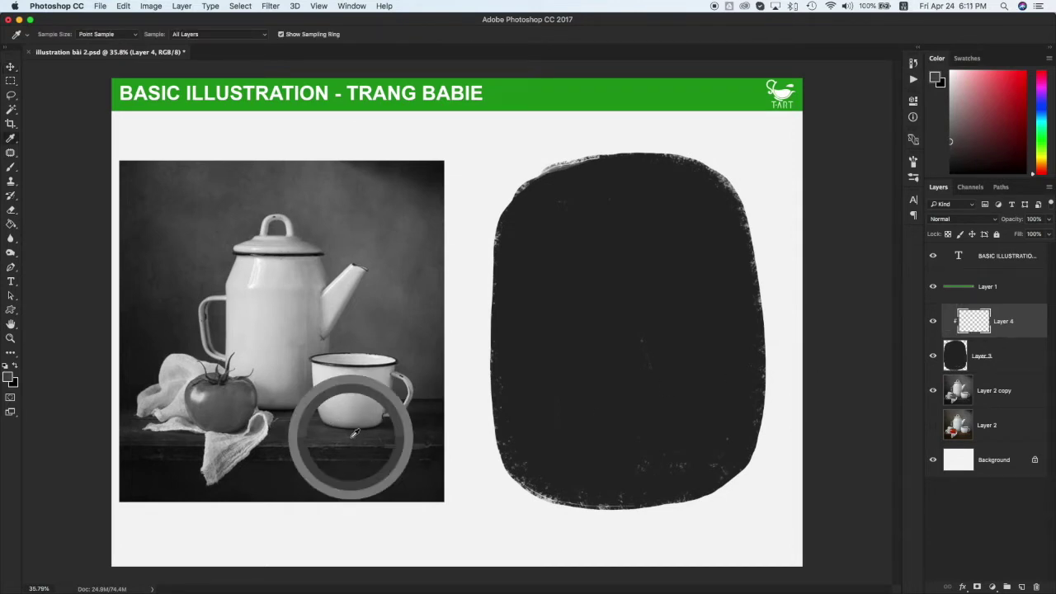
key("b")
mouse_move(495, 421)
left_mouse_down()
mouse_move(774, 394)
mouse_move(569, 401)
left_mouse_up()
key("super+z")
mouse_move(514, 425)
left_mouse_down()
mouse_move(643, 408)
mouse_move(665, 436)
mouse_move(618, 420)
left_mouse_up()
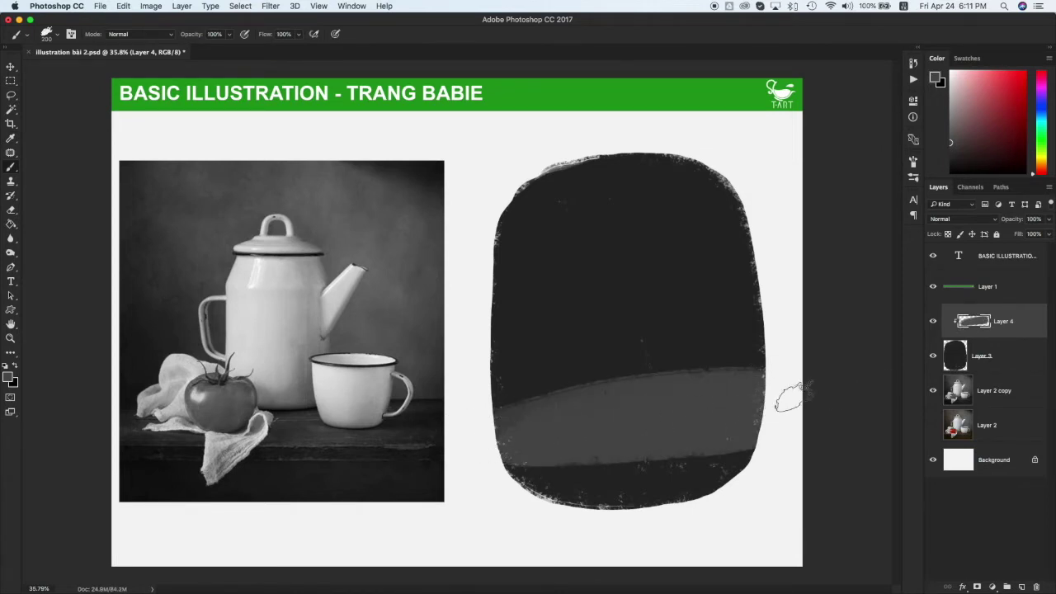
On a new clipped layer above the tabletop, paint the table's front edge as a darker grey strip along the band's lower side
left_click(948, 151)
left_click_drag(949, 151, 951, 173)
left_click(952, 134)
key("i")
left_click(949, 152)
key("super+alt+shift+n")
key("b")
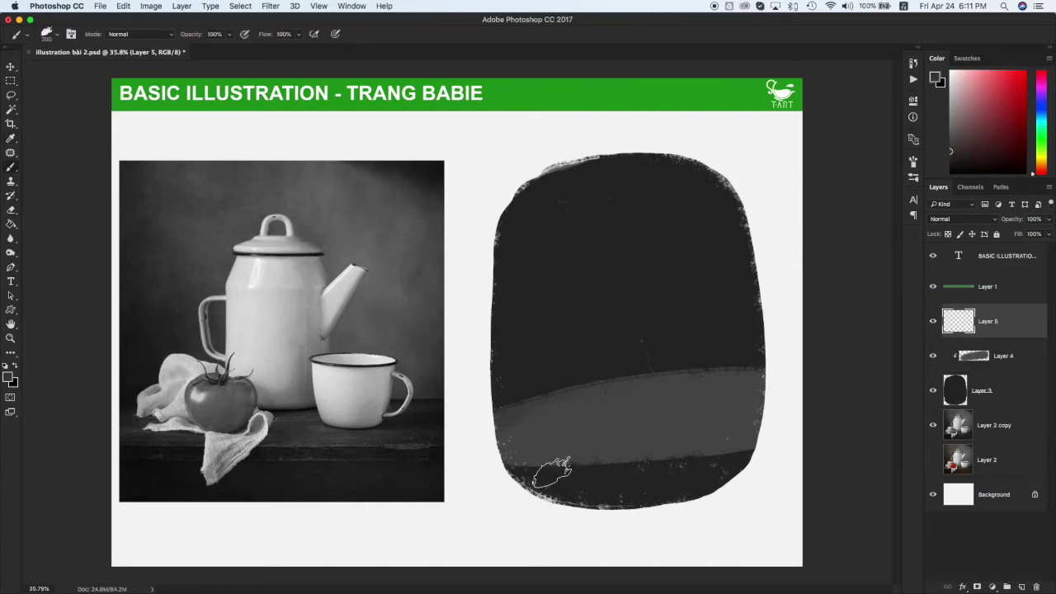
left_click_drag(502, 468, 774, 449)
key("super+z")
left_click(1005, 347)
left_click(1007, 338, "alt")
left_click(1011, 327)
left_click_drag(499, 468, 767, 450)
On a new layer, paint the outline of the draped cloth over the table in light grey sampled from the photo's cloth
key("super+shift+alt+n")
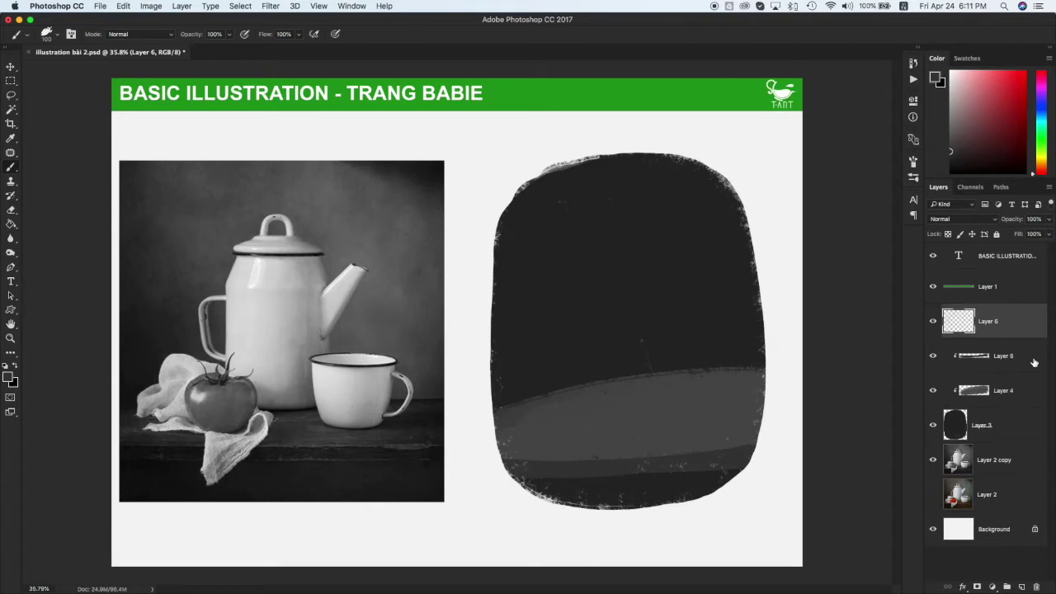
key("i")
left_click(189, 359)
key("b")
mouse_move(522, 420)
left_mouse_down()
mouse_move(576, 384)
mouse_move(624, 427)
mouse_move(632, 466)
mouse_move(600, 506)
left_mouse_up()
key("ctrl+z")
mouse_move(578, 441)
left_mouse_down()
mouse_move(528, 442)
mouse_move(575, 423)
mouse_move(568, 432)
mouse_move(578, 433)
mouse_move(550, 413)
mouse_move(540, 381)
mouse_move(611, 401)
mouse_move(652, 427)
mouse_move(591, 494)
mouse_move(581, 434)
left_mouse_up()
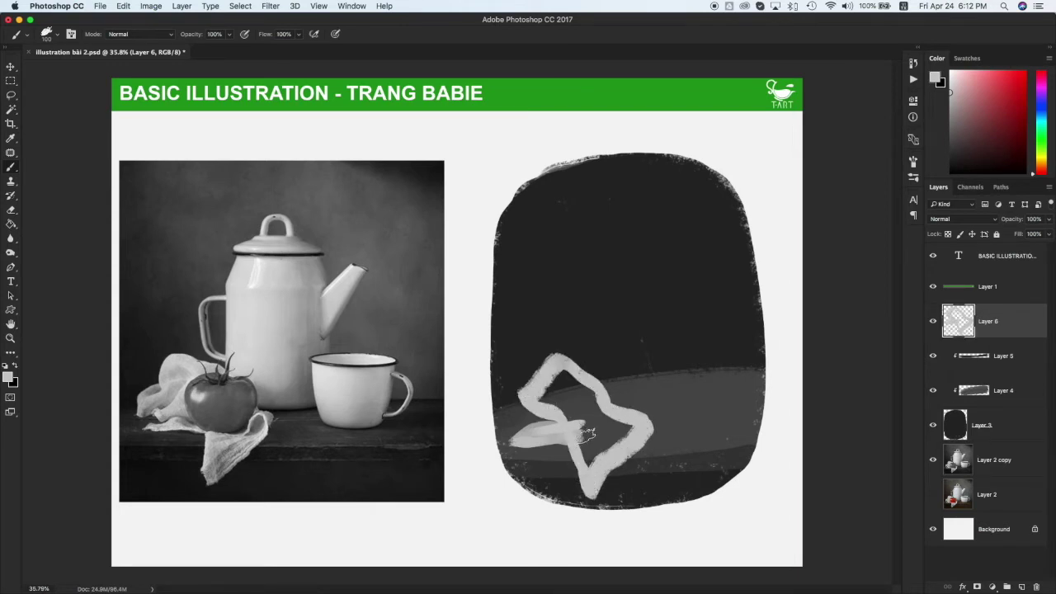
Fill the cloth outline with the light grey, and brush over the gaps and edges to make a solid shape
key("g")
left_click(579, 403)
left_click(576, 391)
key("b")
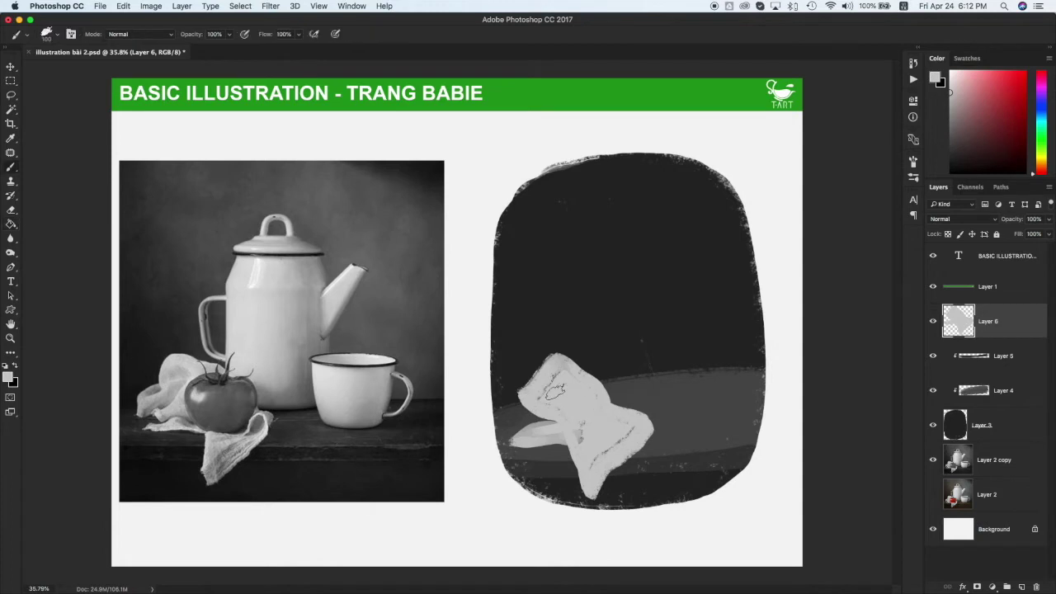
mouse_move(555, 423)
left_mouse_down()
mouse_move(583, 408)
mouse_move(548, 394)
mouse_move(565, 368)
mouse_move(622, 426)
mouse_move(604, 453)
mouse_move(620, 438)
mouse_move(571, 387)
mouse_move(520, 408)
mouse_move(549, 409)
mouse_move(566, 393)
mouse_move(552, 411)
mouse_move(533, 407)
mouse_move(522, 396)
mouse_move(540, 372)
left_mouse_up()
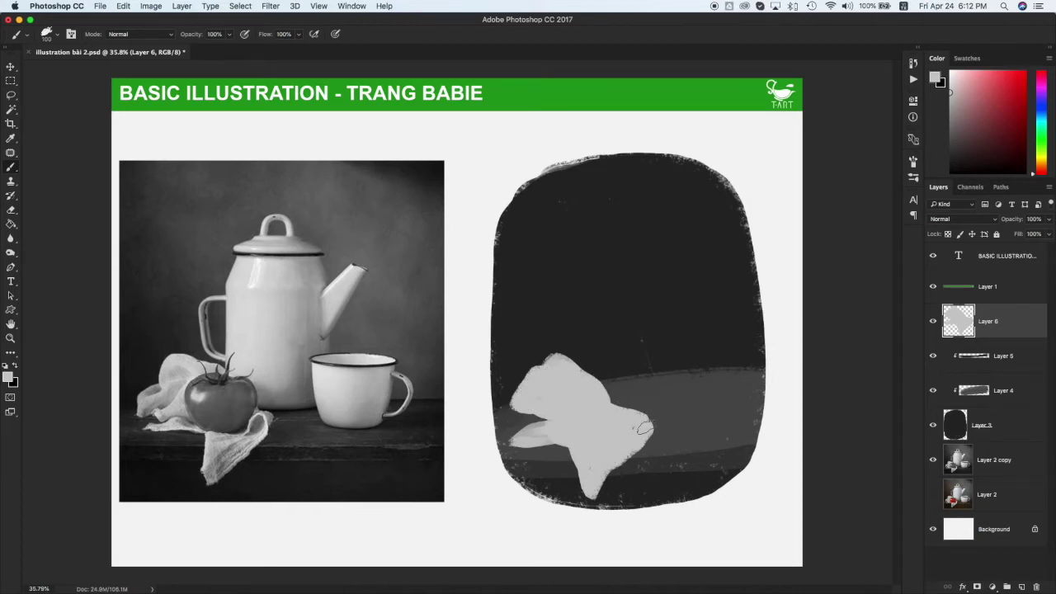
Clip the cloth layer and a new layer to the dark shape, and paint the tomato's body in sampled mid-grey on the new layer
key("super+alt+shift+n")
left_click(994, 373, "alt")
left_click(997, 333, "alt")
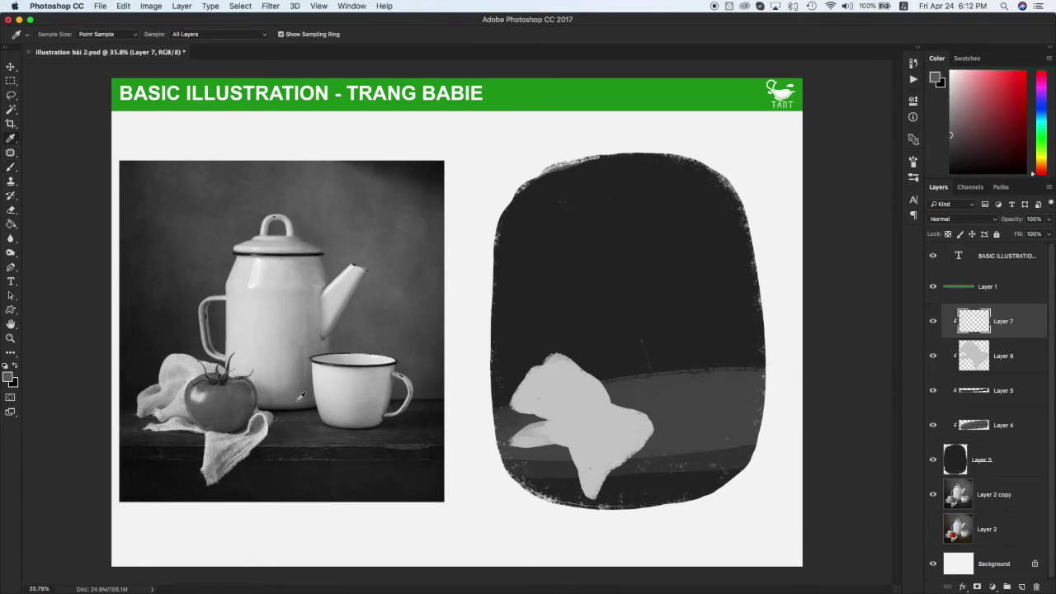
mouse_move(594, 395)
left_mouse_down()
mouse_move(577, 417)
mouse_move(629, 388)
mouse_move(608, 402)
left_mouse_up()
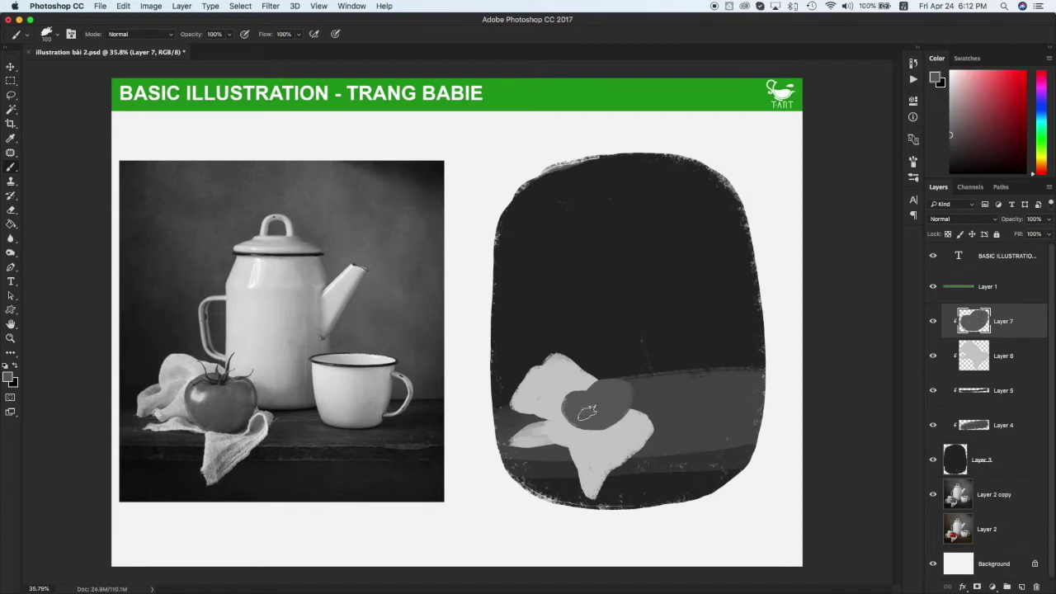
mouse_move(580, 425)
left_mouse_down()
mouse_move(614, 427)
mouse_move(574, 407)
mouse_move(606, 424)
mouse_move(627, 407)
mouse_move(591, 390)
left_mouse_up()
key("super+z")
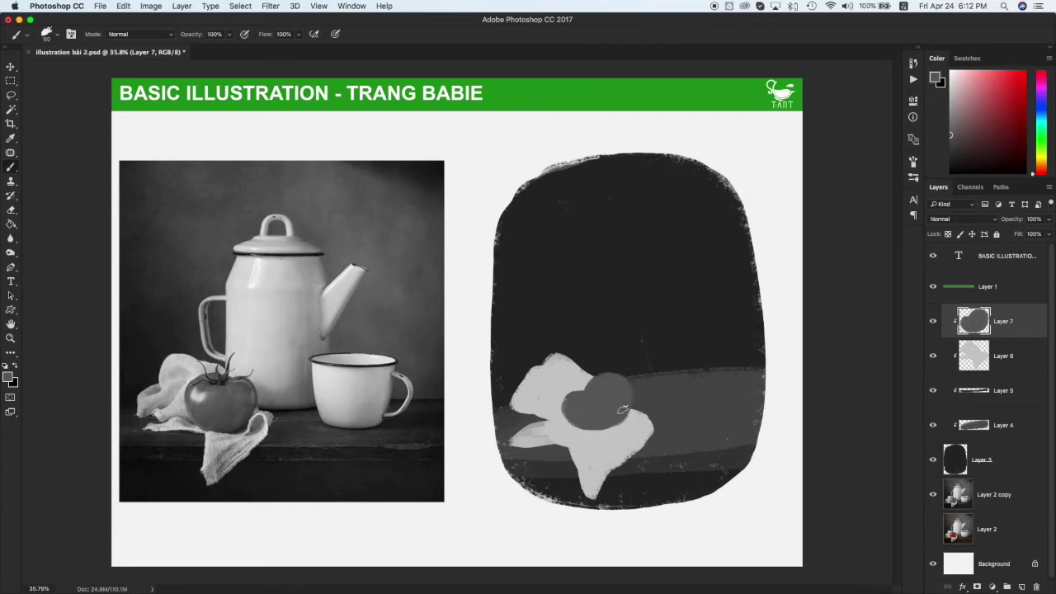
On a new layer beneath the tomato, paint its rear leaves in sampled dark grey and trim them with the Eraser
left_click(998, 355)
key("super+shift+alt+n")
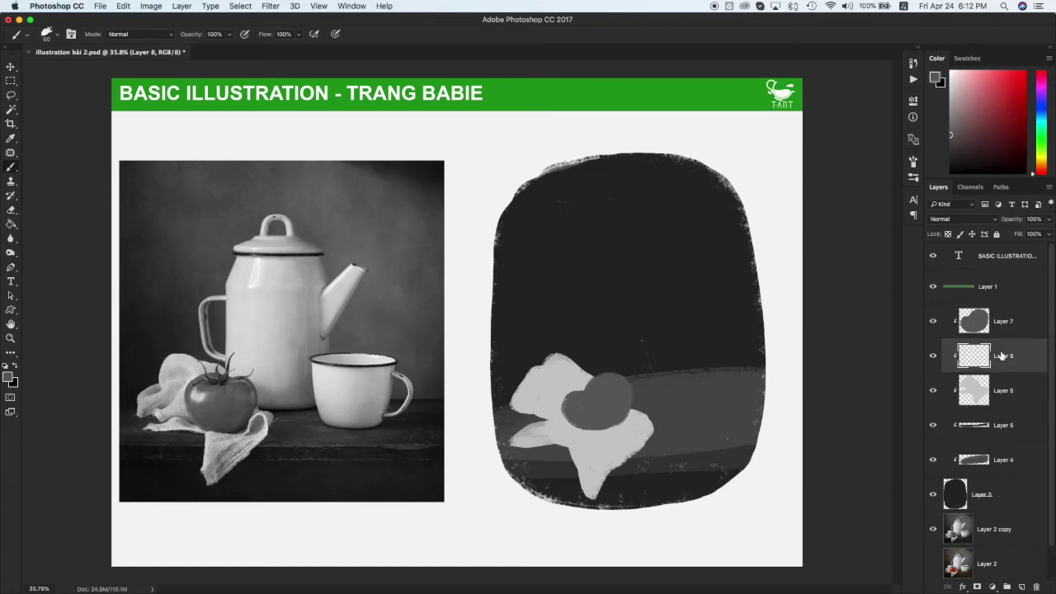
left_click(217, 372, "alt")
mouse_move(586, 390)
left_mouse_down()
mouse_move(556, 386)
mouse_move(583, 389)
mouse_move(575, 356)
mouse_move(585, 384)
mouse_move(564, 358)
mouse_move(590, 385)
left_mouse_up()
key("super+z")
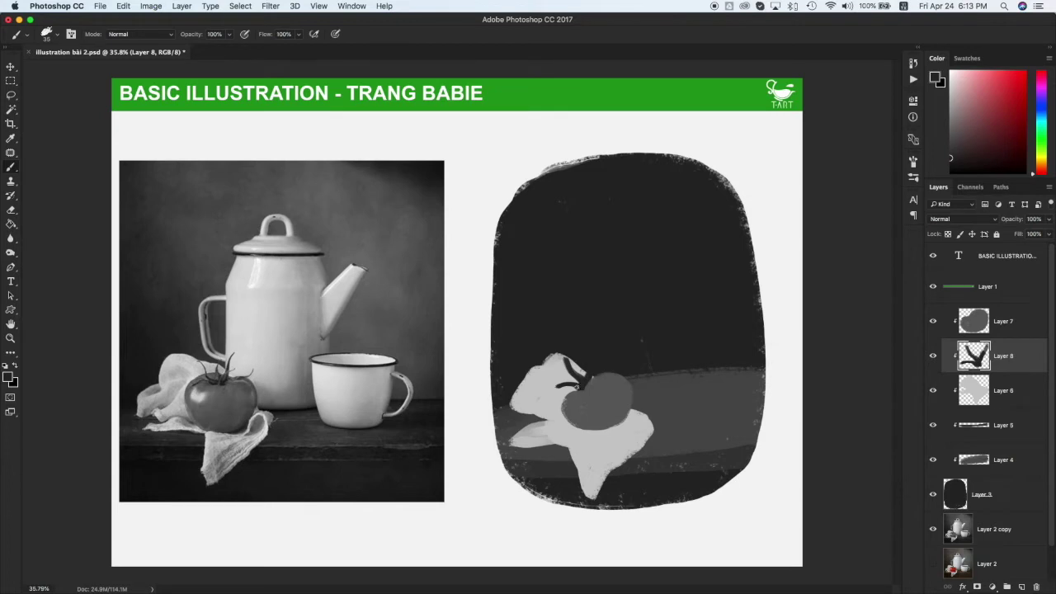
key("e")
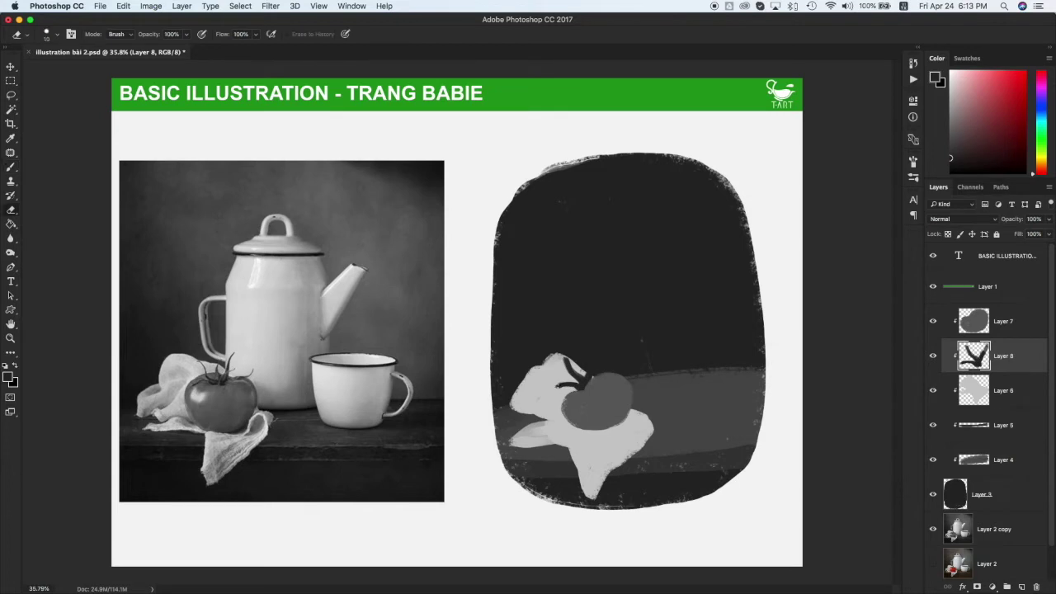
key("super+z")
key("bracketleft")
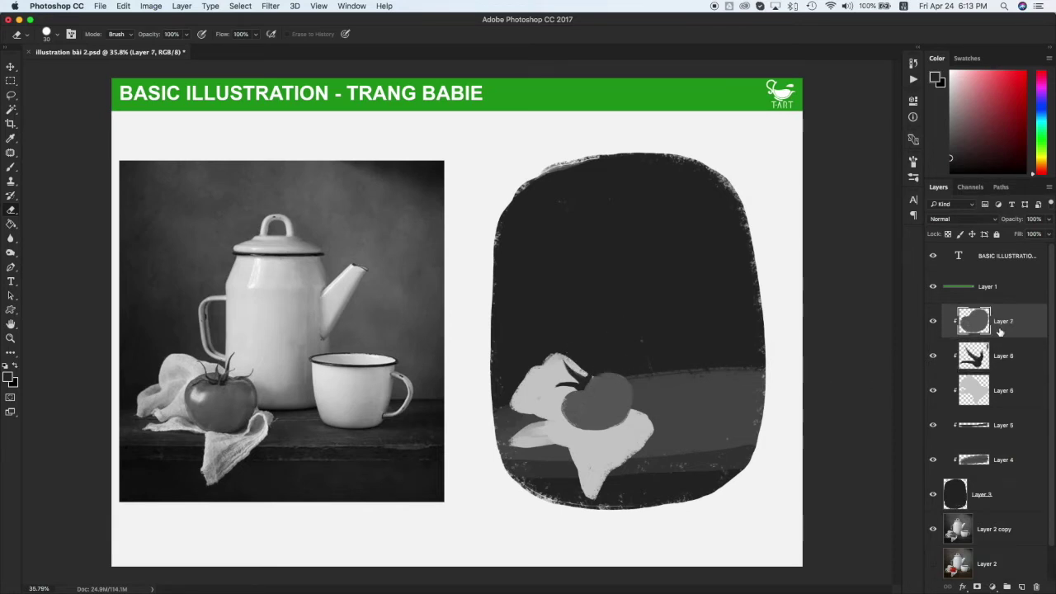
On a new clipped layer above the tomato, paint the front leaves in dark grey and trim their edges with the Eraser
key("super+shift+alt+n")
key("b")
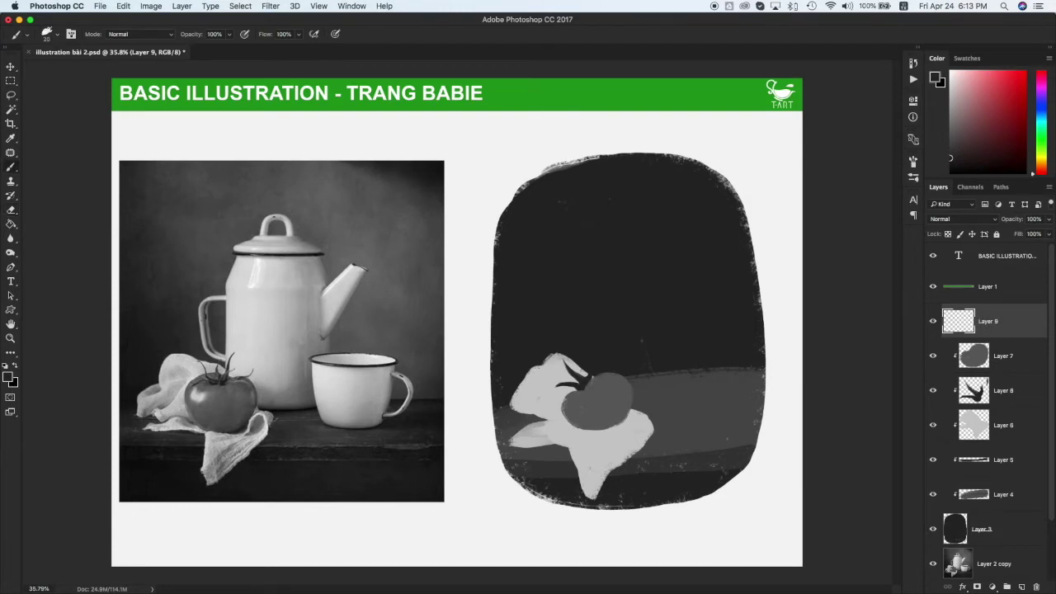
left_click_drag(615, 255, 602, 356)
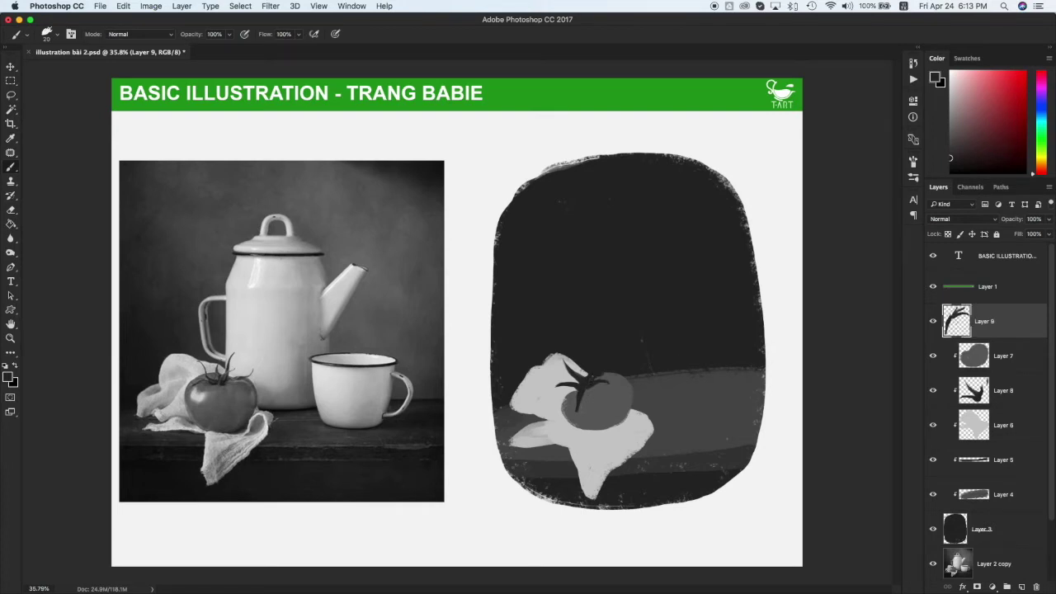
key("e")
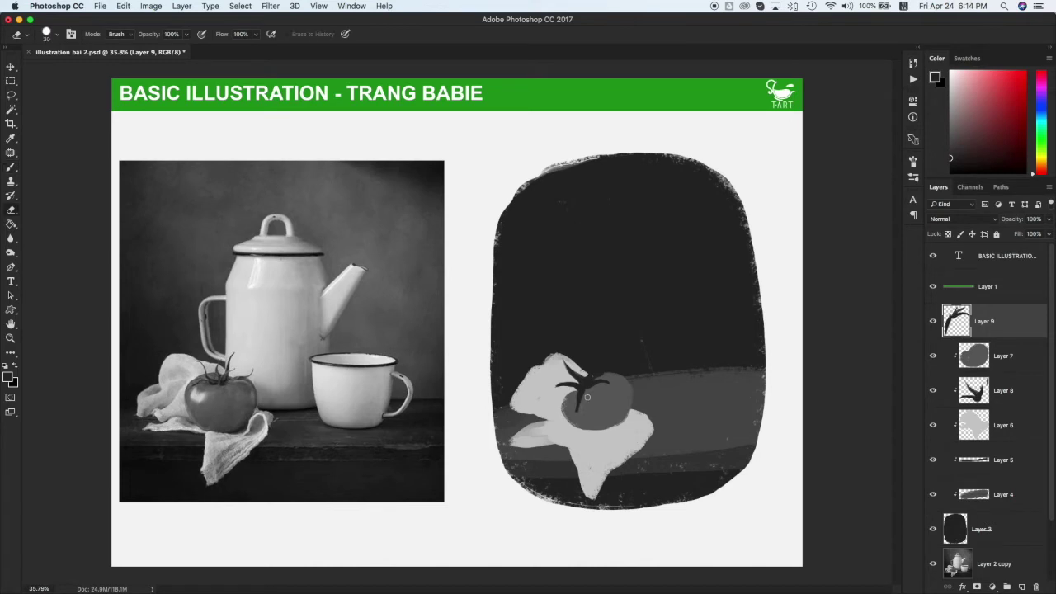
left_click_drag(574, 397, 576, 409)
left_click(1004, 339, "alt")
Shorten and reshape the rear leaves on Layer 8 with the Eraser and brush
left_click(998, 391)
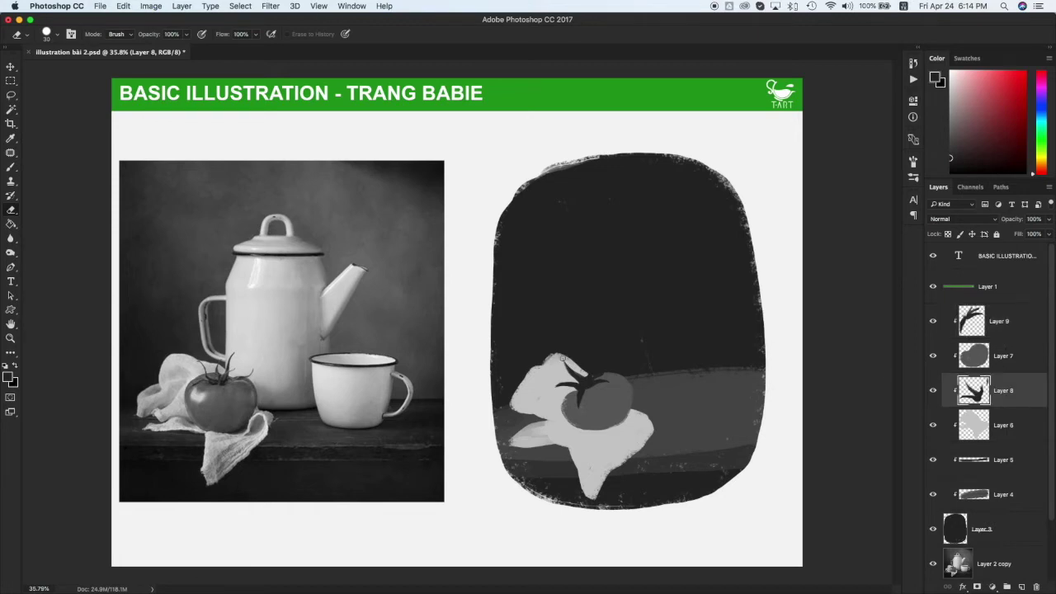
left_click_drag(566, 363, 579, 378)
key("b")
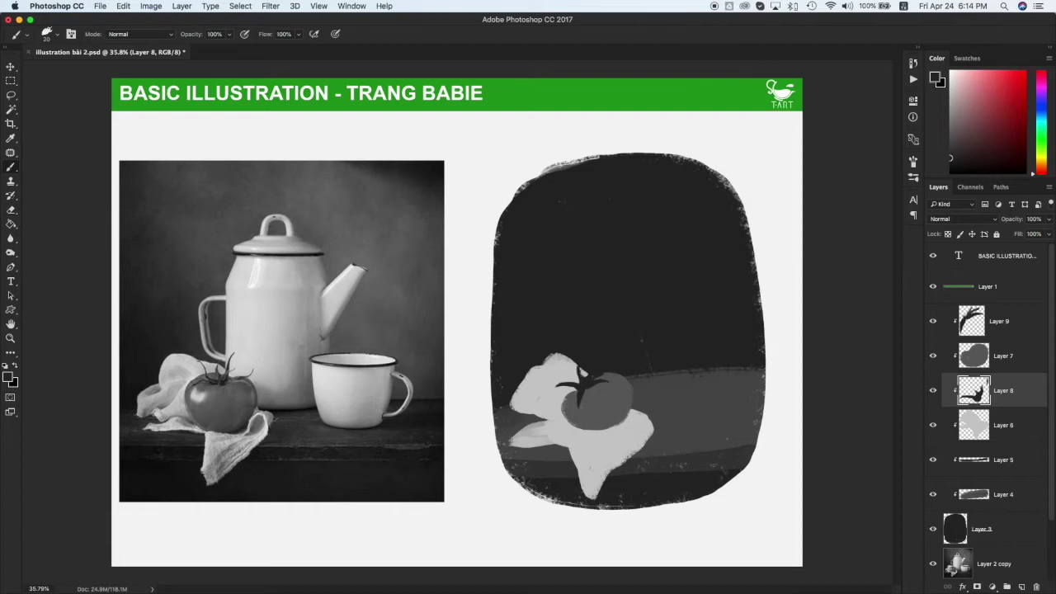
key("e")
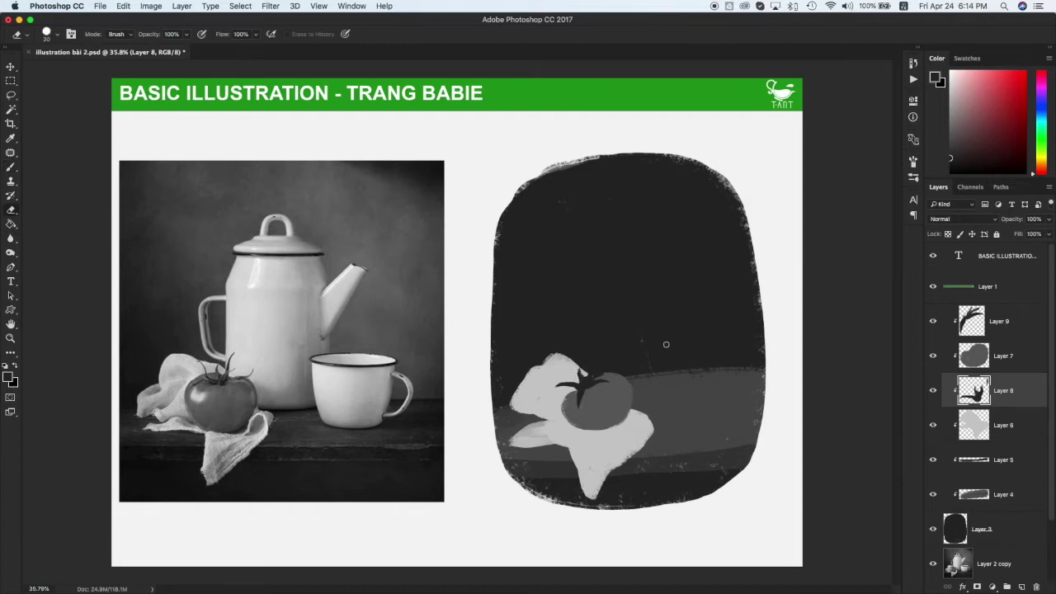
mouse_move(568, 379)
left_mouse_down()
mouse_move(594, 374)
mouse_move(572, 386)
left_mouse_up()
key("b")
key("super+z")
key("bracketleft")
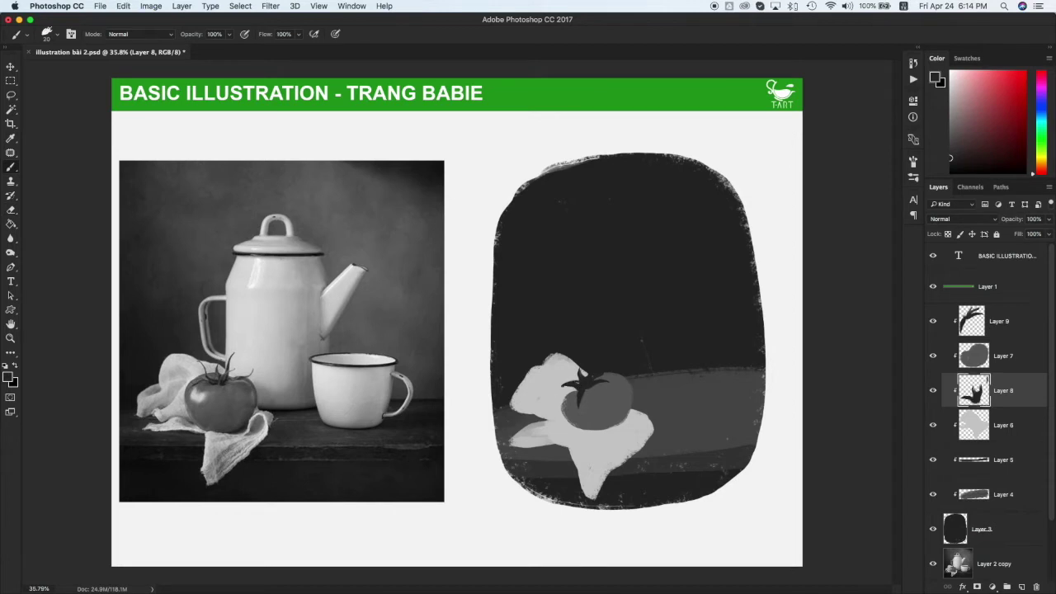
key("e")
mouse_move(559, 386)
left_mouse_down()
mouse_move(593, 375)
mouse_move(562, 394)
left_mouse_up()
key("super+z")
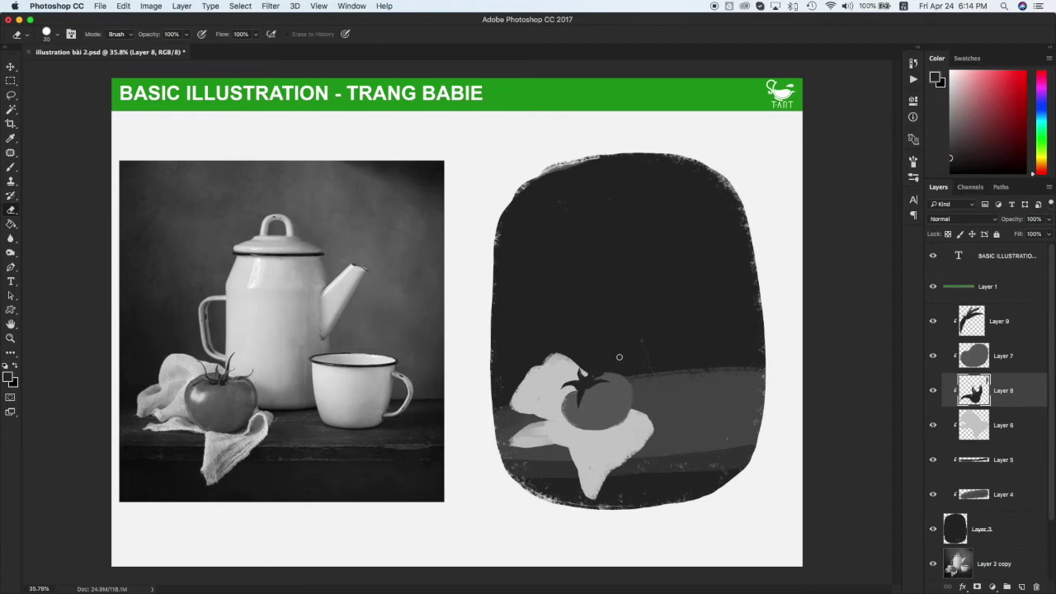
On a new layer between the tomato and its front leaves, paint a light grey highlight on the tomato's lower left
key("b")
left_click(197, 397, "alt")
left_click(1001, 360)
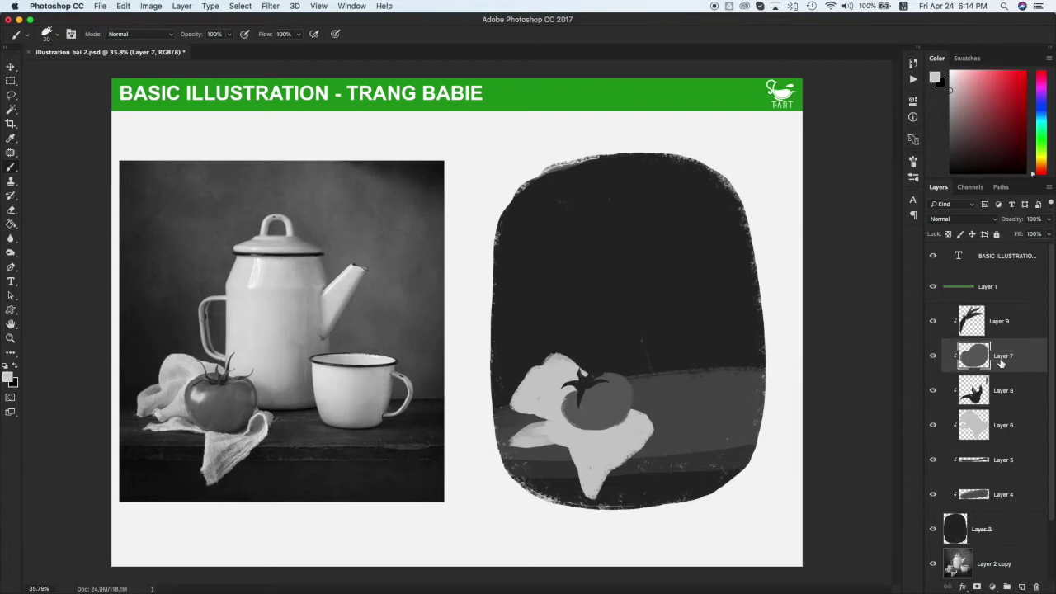
key("super+shift+alt+n")
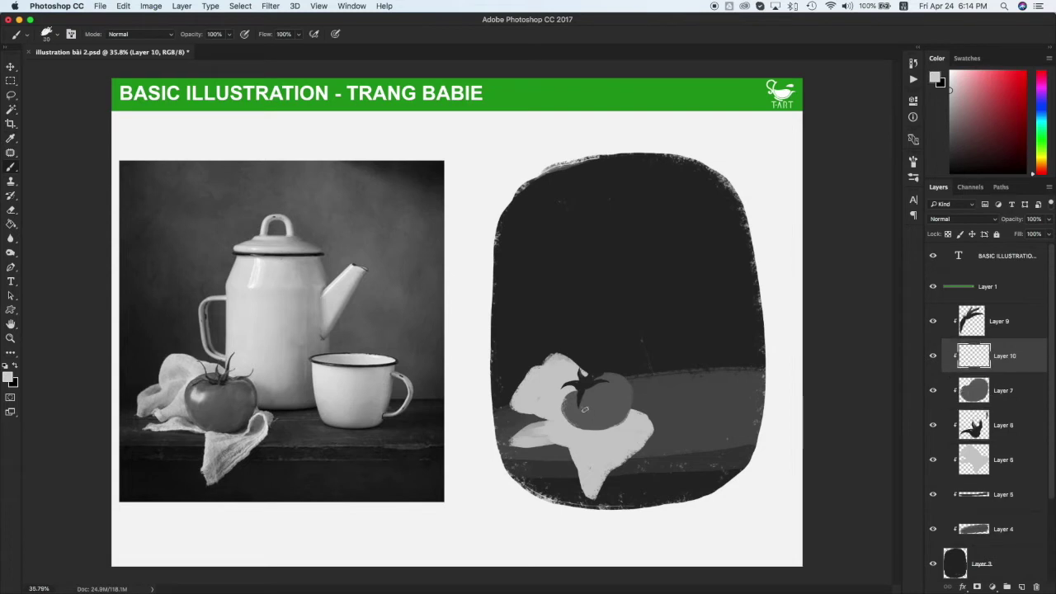
left_click_drag(580, 409, 626, 413)
key("super+z")
key("super+z")
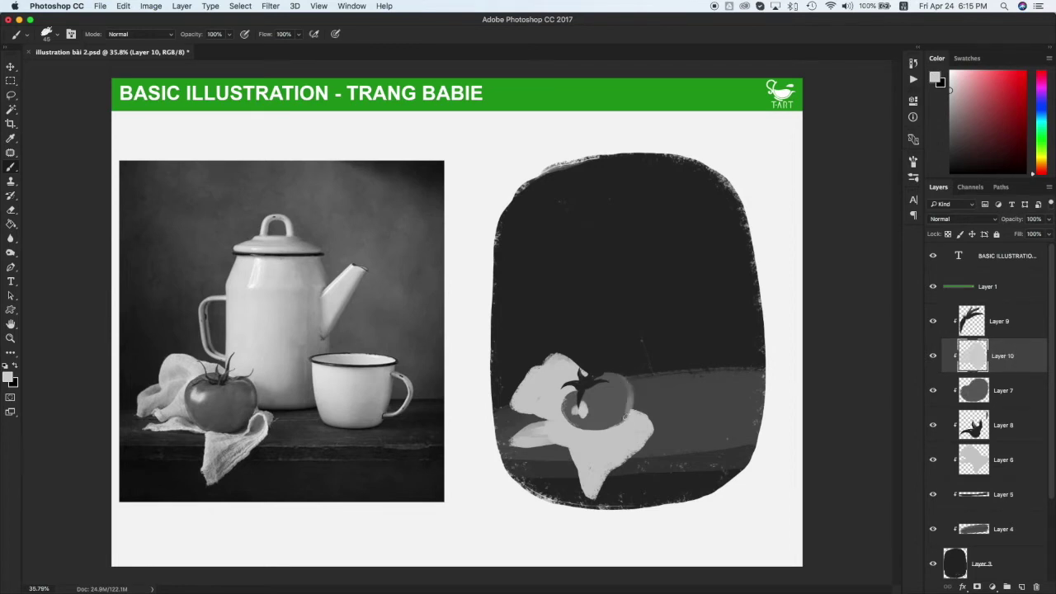
key("super+z")
left_click_drag(600, 375, 617, 377)
key("v")
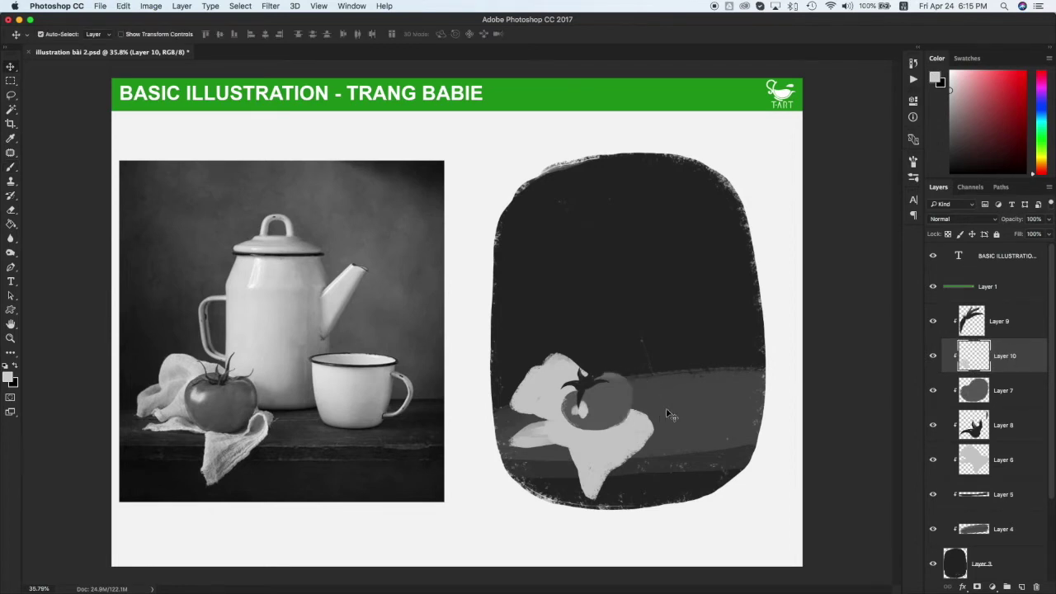
On a new clipped layer directly above Layer 5, start outlining the teapot body in light grey, painting its left side and base
left_click(1007, 550)
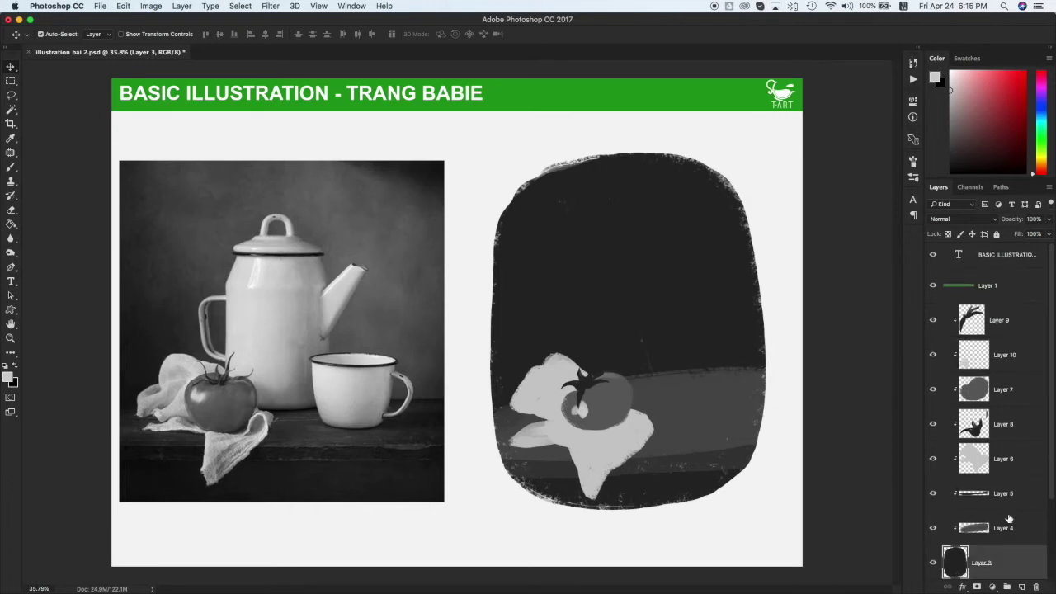
key("super+shift+alt+n")
key("b")
mouse_move(595, 277)
left_mouse_down()
mouse_move(586, 372)
mouse_move(608, 418)
left_mouse_up()
key("super+z")
left_click_drag(614, 268, 612, 402)
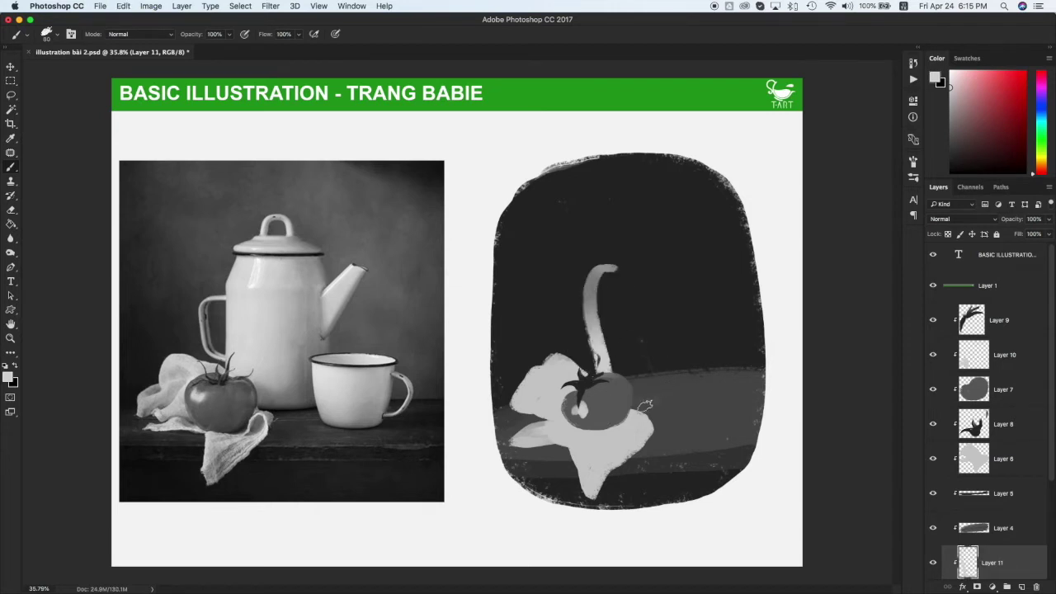
left_click_drag(648, 315, 658, 400)
key("super+z")
mouse_move(998, 561)
left_mouse_down()
mouse_move(995, 528)
mouse_move(1008, 494)
left_mouse_up()
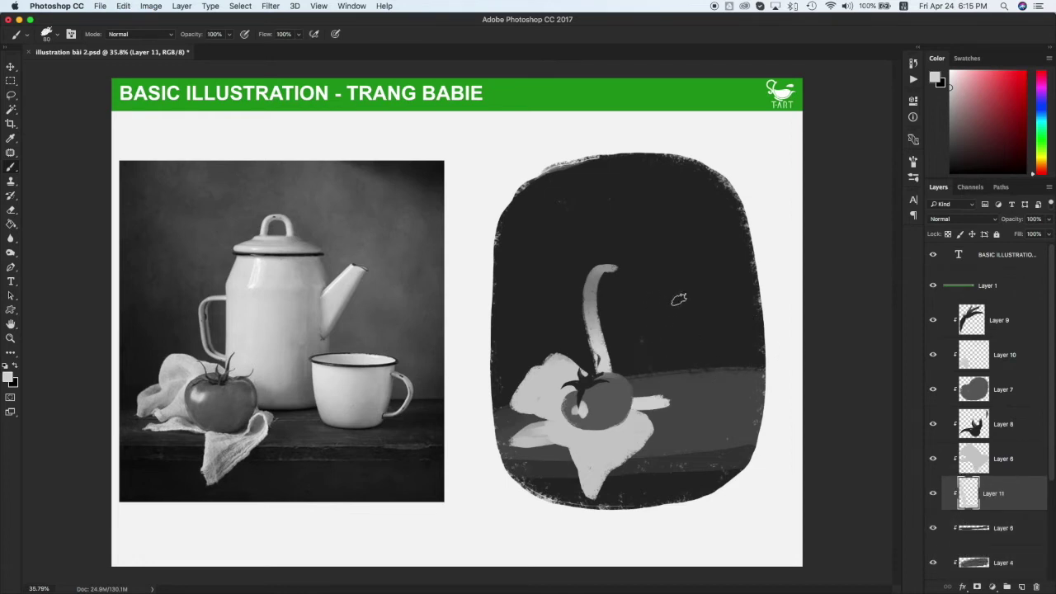
Complete the teapot body's outline on Layer 11, fill it with light grey and smooth its left edge with the brush
mouse_move(608, 279)
left_mouse_down()
mouse_move(642, 263)
mouse_move(673, 373)
mouse_move(662, 387)
left_mouse_up()
key("cmd+z")
mouse_move(593, 349)
left_mouse_down()
mouse_move(590, 282)
mouse_move(670, 286)
mouse_move(660, 309)
mouse_move(590, 320)
mouse_move(591, 279)
mouse_move(637, 274)
mouse_move(679, 303)
mouse_move(675, 375)
left_mouse_up()
key("super+z")
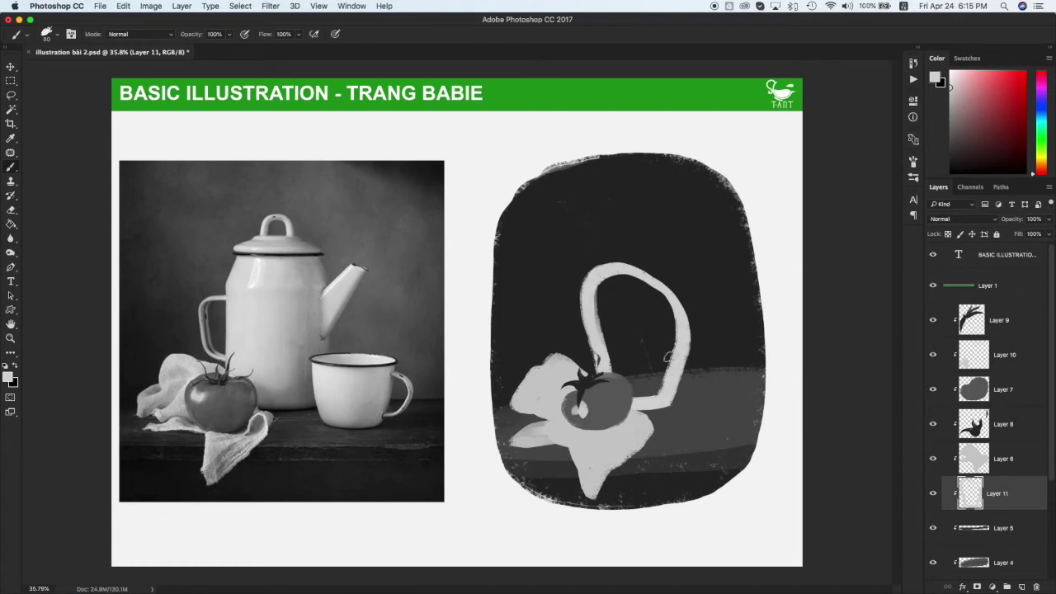
key("g")
left_click(652, 345)
key("b")
mouse_move(598, 291)
left_mouse_down()
mouse_move(611, 373)
mouse_move(673, 318)
mouse_move(596, 321)
left_mouse_up()
mouse_move(594, 280)
left_mouse_down()
mouse_move(590, 371)
mouse_move(582, 297)
mouse_move(615, 352)
left_mouse_up()
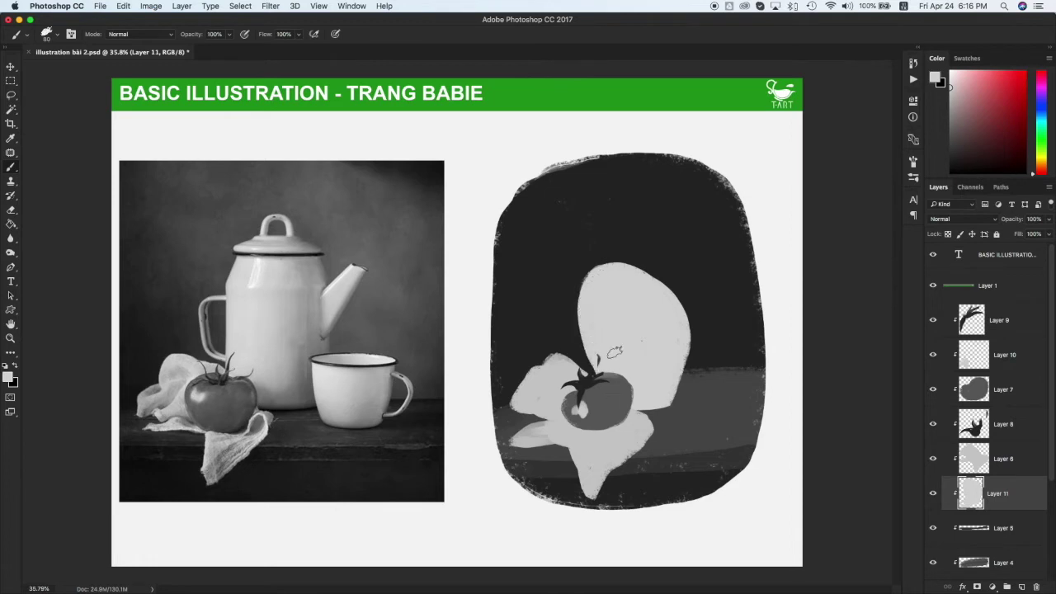
Erase the stray rear leaf tip on Layer 8 and paint new upper leaves over the teapot in sampled dark grey
left_click(602, 374)
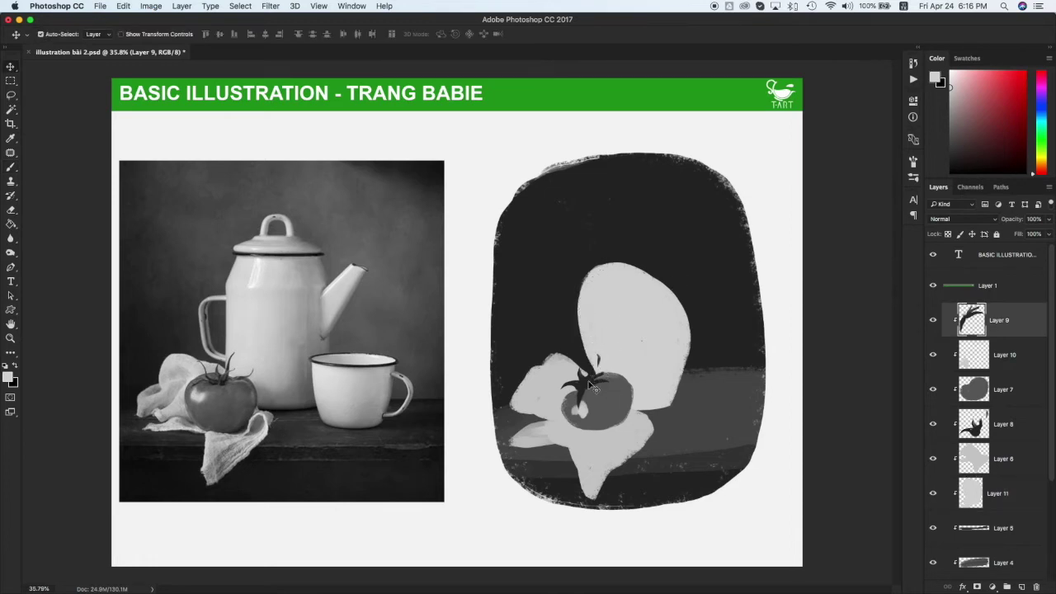
left_click(601, 373)
key("e")
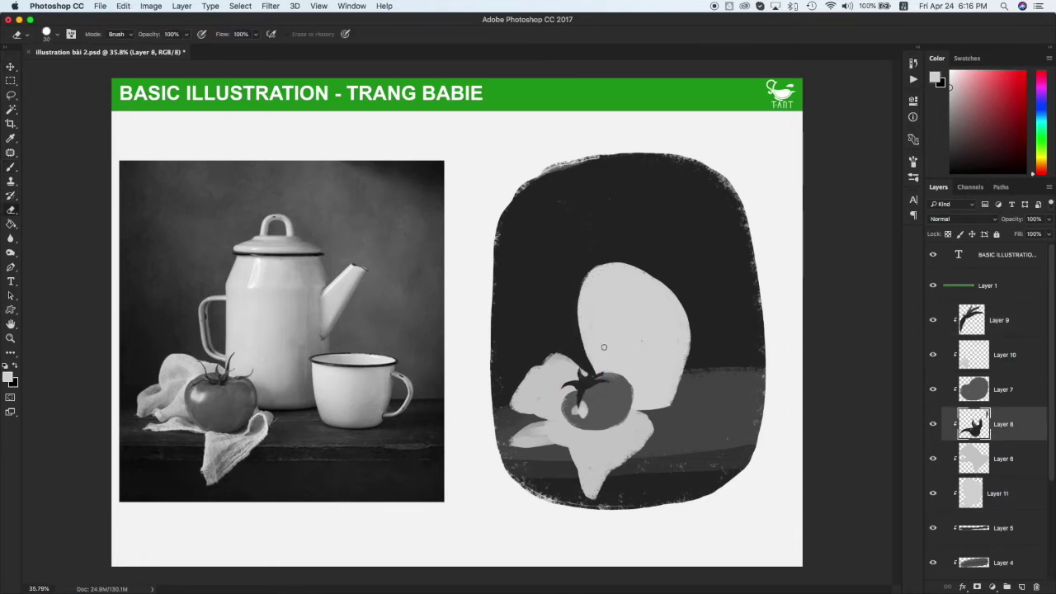
key("v")
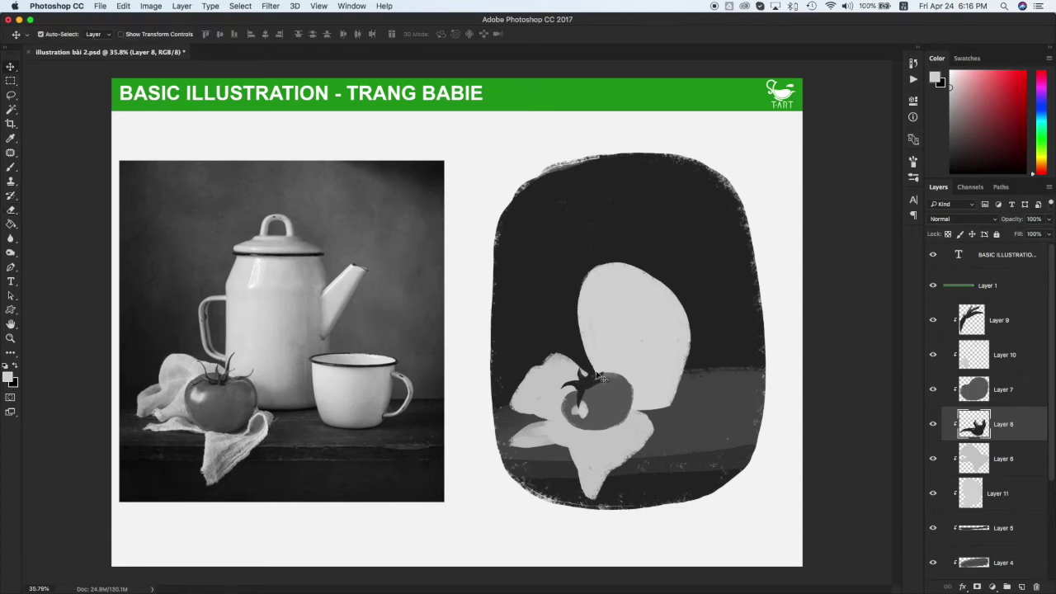
key("i")
left_click(567, 403)
key("b")
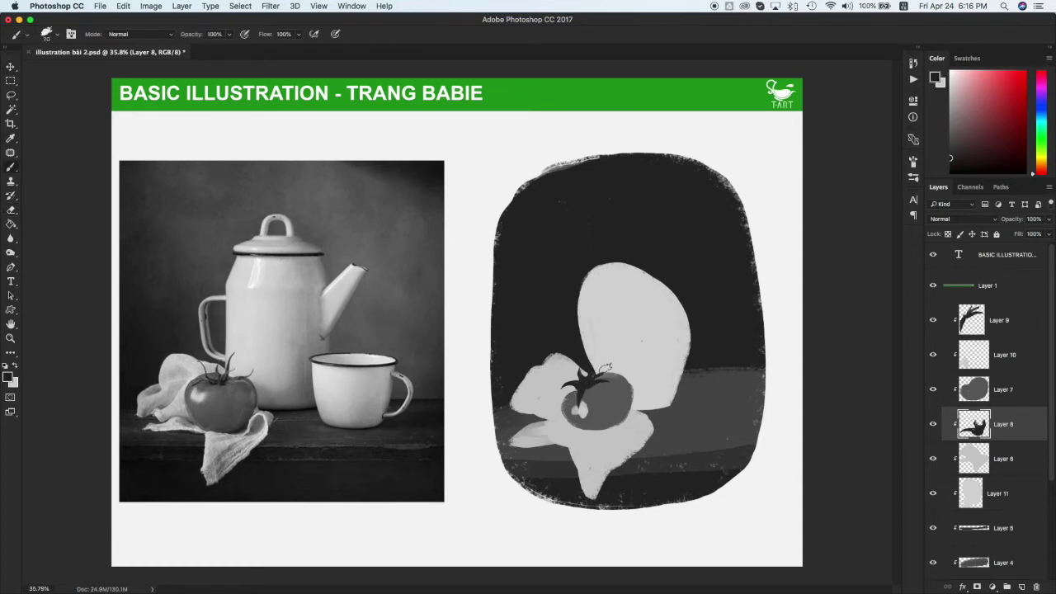
left_click_drag(592, 373, 597, 353)
left_click_drag(601, 358, 613, 363)
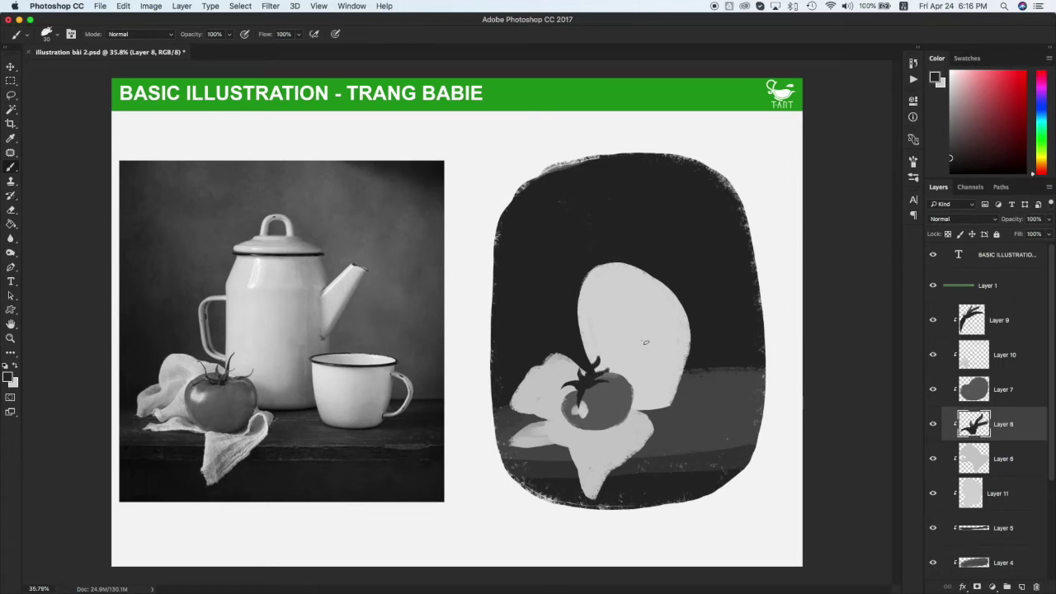
Move Layer 8 directly above the tomato layer and trim its upper leaves with the Eraser
key("super+bracketright")
key("e")
mouse_move(599, 381)
left_mouse_down()
mouse_move(612, 372)
mouse_move(596, 363)
left_mouse_up()
key("super+z")
key("super+z")
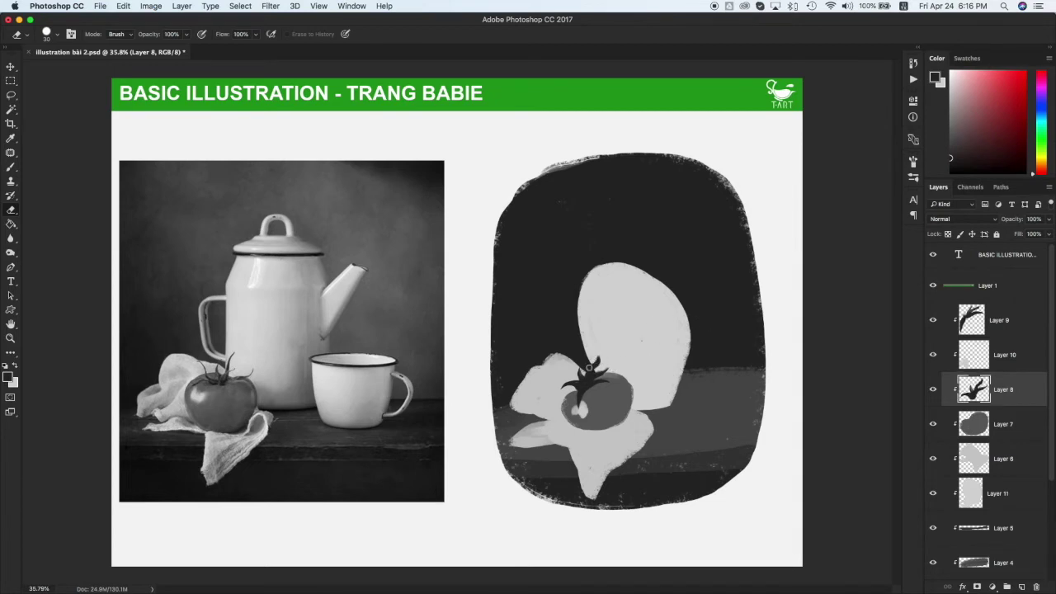
key("super+z")
key("super+z")
Merge the leaf layers 8 and 9, and transform the combined leaves to sit lower on the tomato's top
key("v")
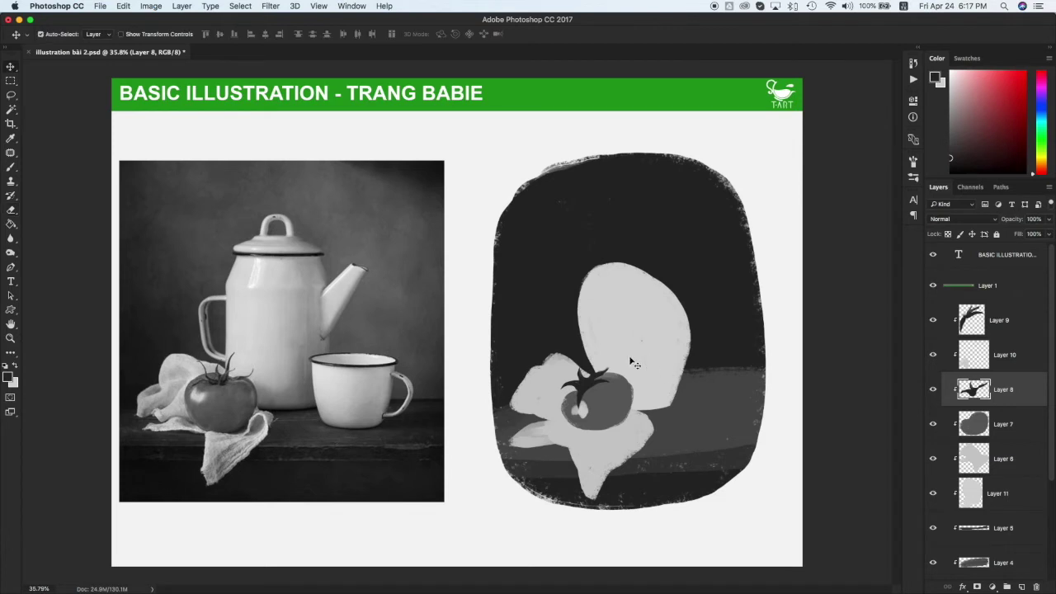
left_click(591, 388)
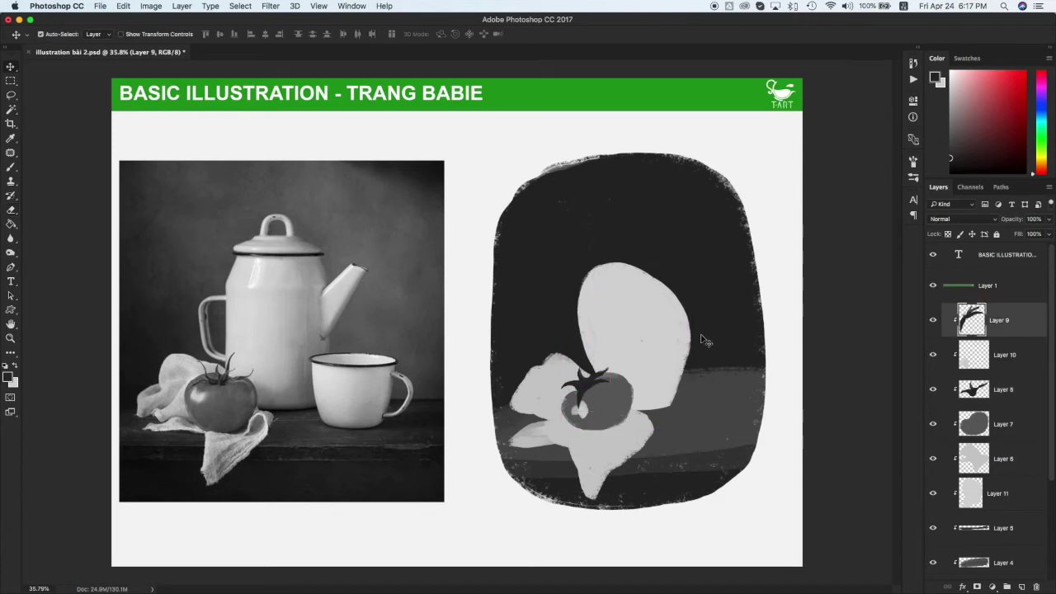
left_click(1003, 389, "super")
key("super+e")
key("super+t")
left_click_drag(614, 368, 642, 355)
key("Return")
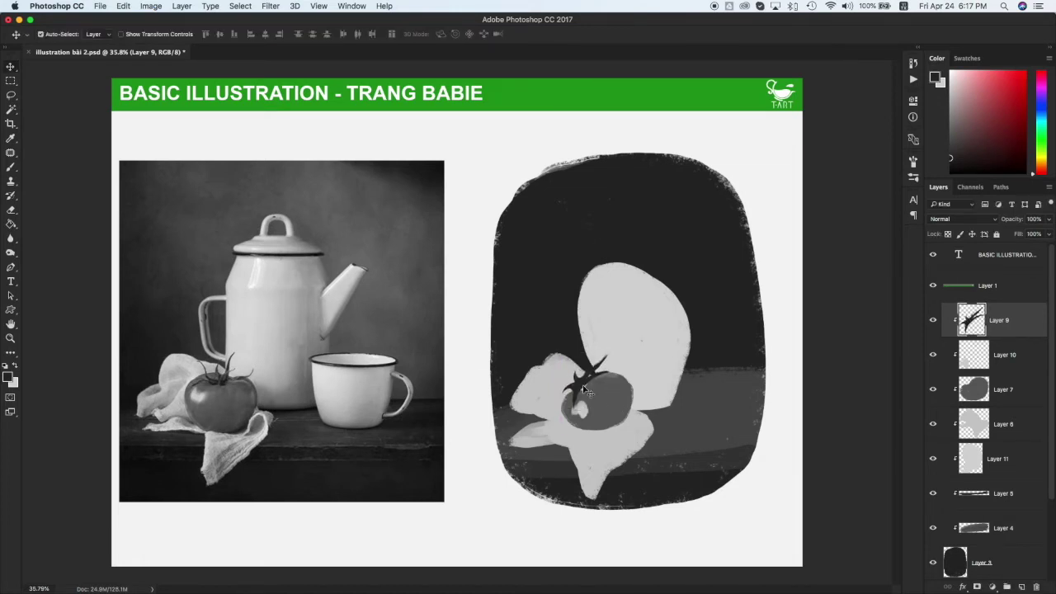
key("super+t")
left_click_drag(615, 378, 616, 388)
key("Return")
On Layer 11, paint the inner edge of the teapot's spout in light grey, rising from the body's right shoulder
left_click(672, 333)
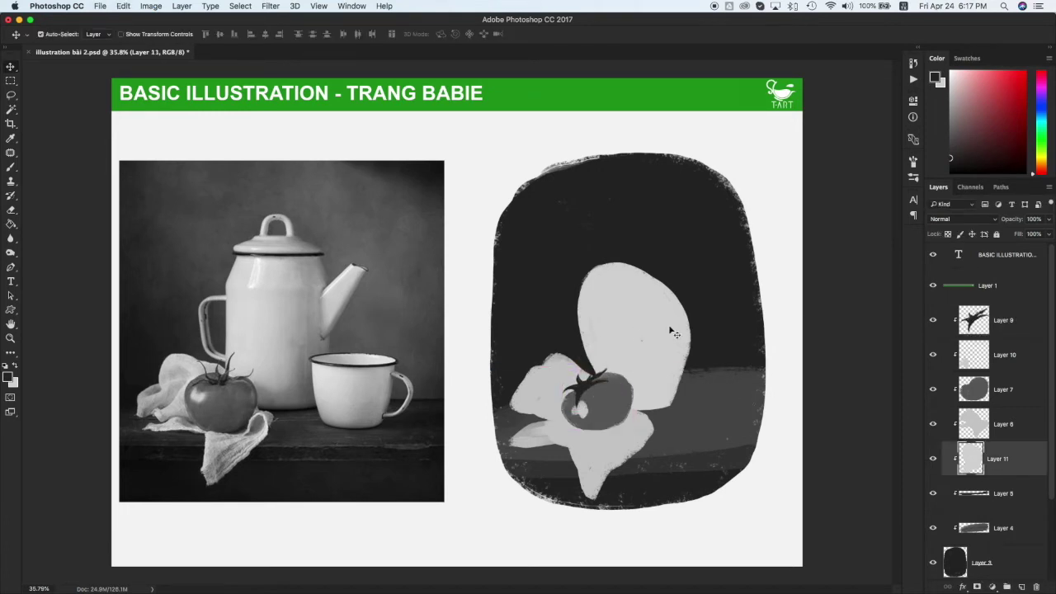
key("x")
key("b")
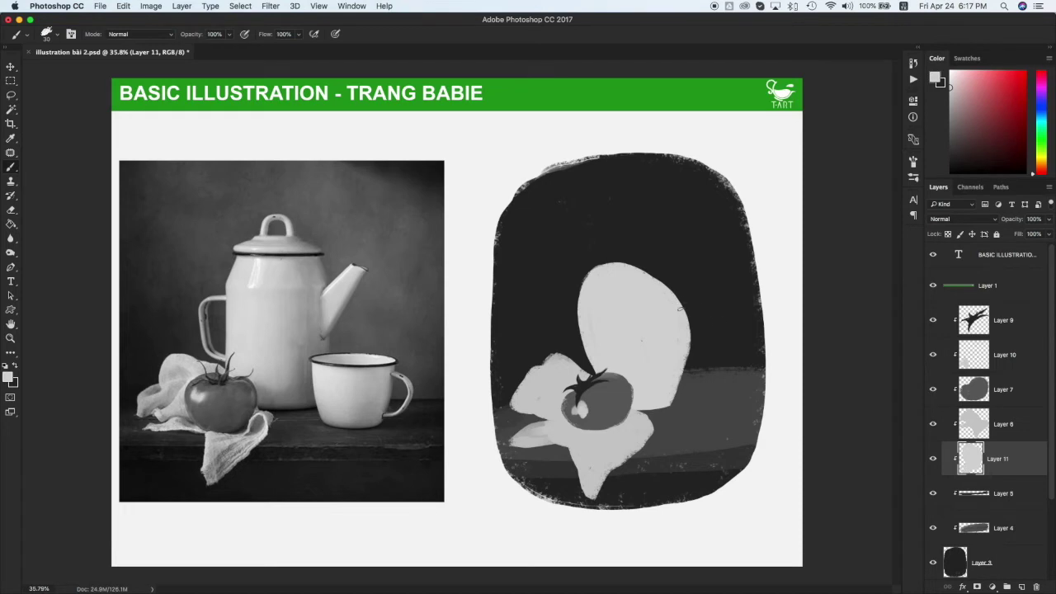
left_click_drag(679, 312, 711, 253)
key("super+z")
left_click_drag(715, 252, 702, 289)
key("super+z")
left_click_drag(717, 251, 699, 302)
key("super+z")
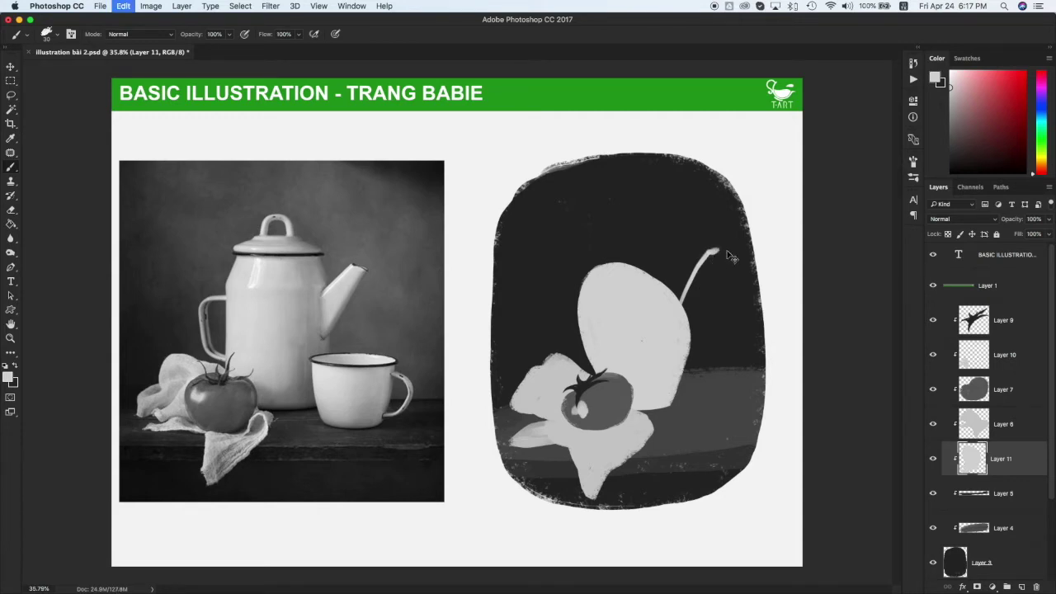
Paint the spout's outer edge down to the teapot body and fill the spout with light grey
left_click_drag(715, 252, 689, 355)
key("super+z")
key("super+z")
left_click_drag(714, 252, 690, 359)
mouse_move(693, 308)
left_mouse_down()
mouse_move(707, 261)
mouse_move(682, 312)
left_mouse_up()
mouse_move(710, 258)
left_mouse_down()
mouse_move(691, 322)
mouse_move(708, 262)
left_mouse_up()
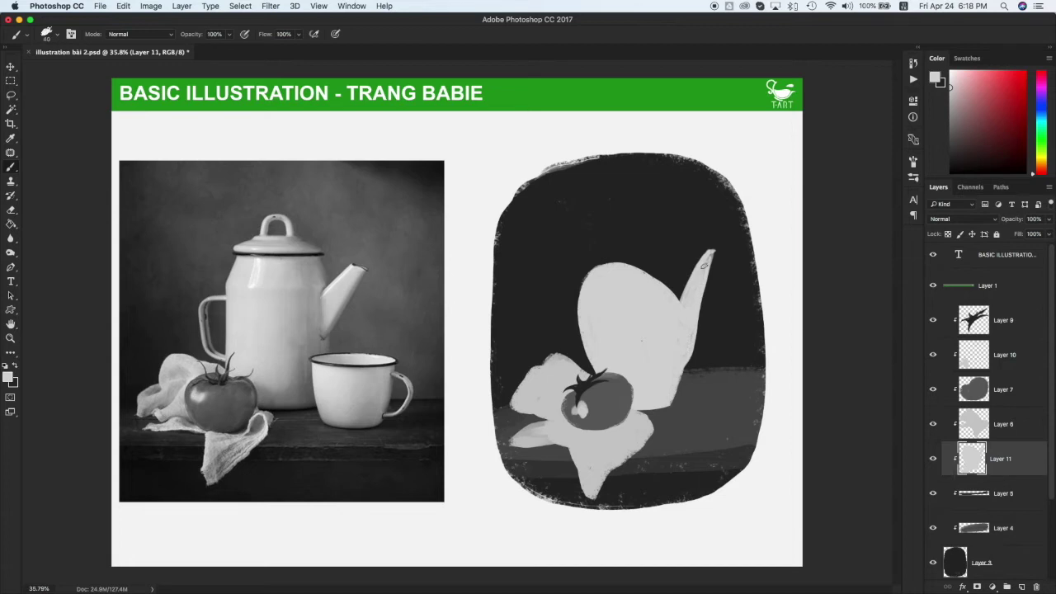
left_click_drag(698, 289, 678, 371)
left_click_drag(709, 260, 696, 310)
On a new clipped layer above Layer 11, outline the teapot's oval lid in light grey and fill it with the Paint Bucket
key("super+shift+alt+n")
left_click_drag(662, 274, 591, 258)
key("super+z")
left_click_drag(668, 274, 591, 264)
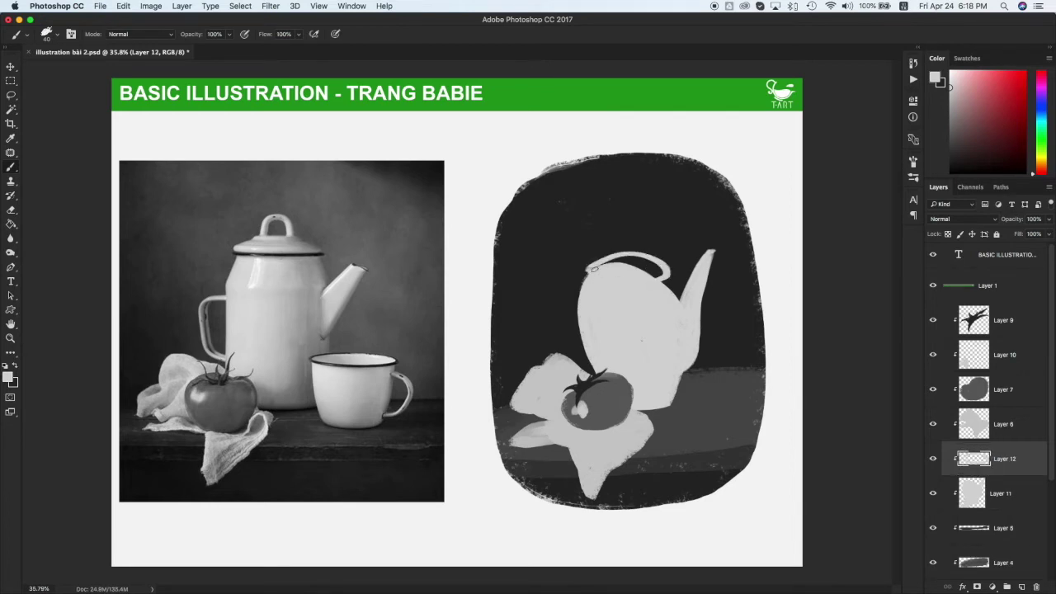
key("super+z")
mouse_move(670, 275)
left_mouse_down()
mouse_move(603, 248)
mouse_move(591, 262)
mouse_move(625, 258)
mouse_move(632, 245)
mouse_move(629, 263)
left_mouse_up()
key("g")
left_click(651, 262)
key("b")
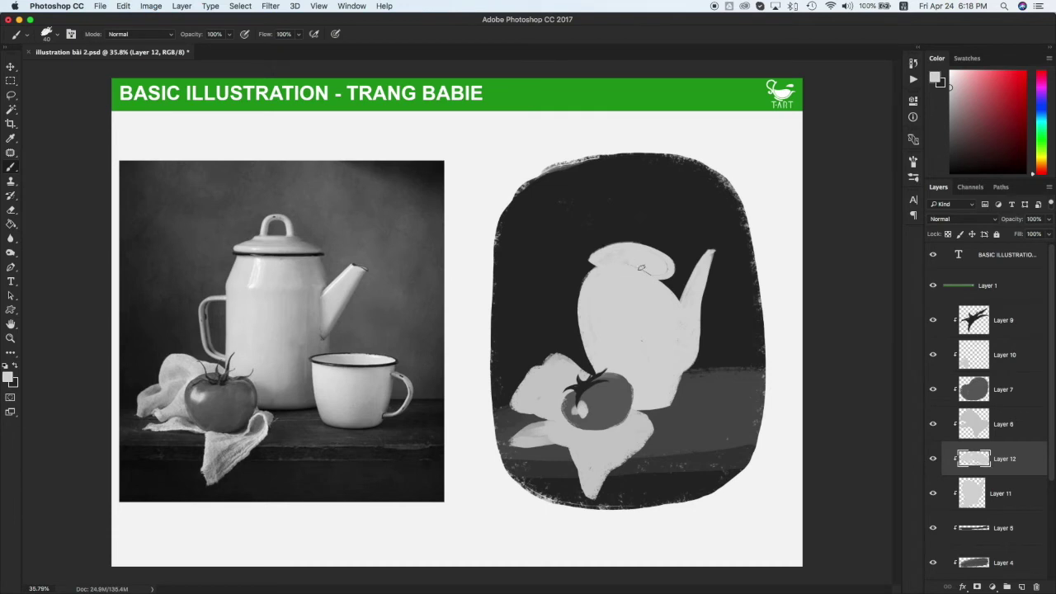
Reposition and transform the lid on Layer 12 so it sits centred on top of the teapot body
key("v")
mouse_move(646, 258)
left_mouse_down()
mouse_move(637, 239)
mouse_move(658, 272)
mouse_move(691, 239)
mouse_move(675, 216)
left_mouse_up()
key("ctrl+t")
left_click_drag(663, 254, 659, 241)
key("Return")
Try to recolour the lid on Layer 12 with a sampled mid grey under locked transparency, and undo it
key("slash")
key("i")
key("alt+BackSpace")
key("super+z")
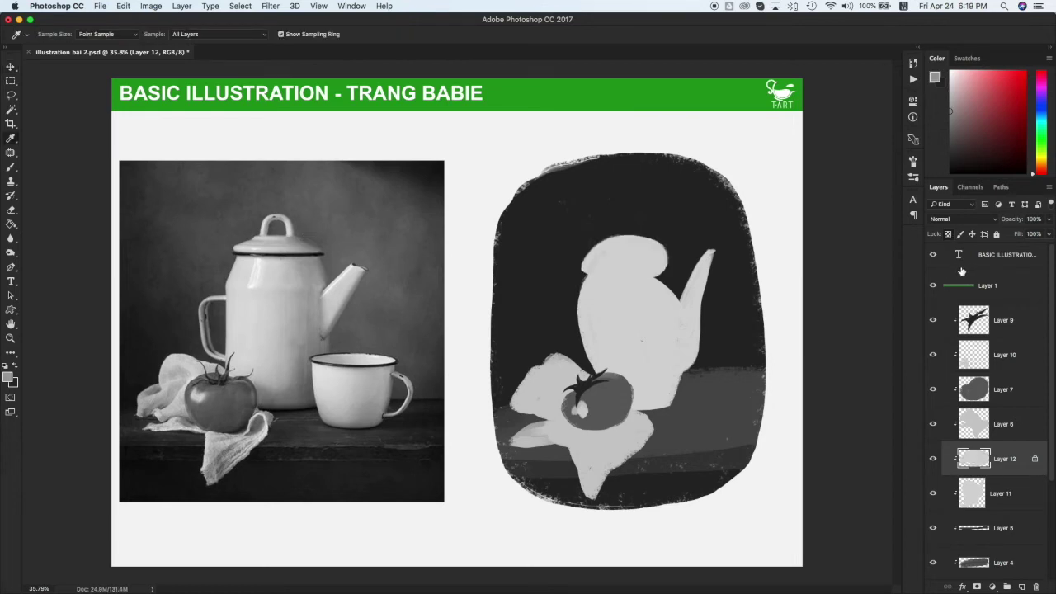
left_click(949, 235)
key("b")
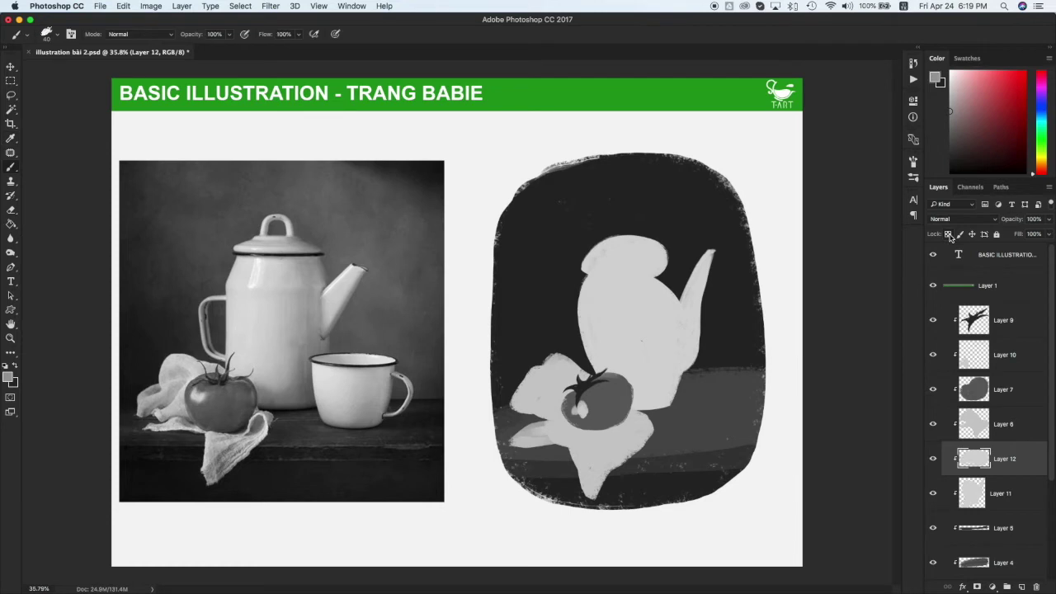
Paint a small looped knob on top of the lid in the lid's light grey
left_click(660, 242, "alt")
mouse_move(614, 238)
left_mouse_down()
mouse_move(635, 241)
mouse_move(615, 216)
mouse_move(633, 235)
left_mouse_up()
key("super+z")
key("super+z")
key("super+z")
key("super+z")
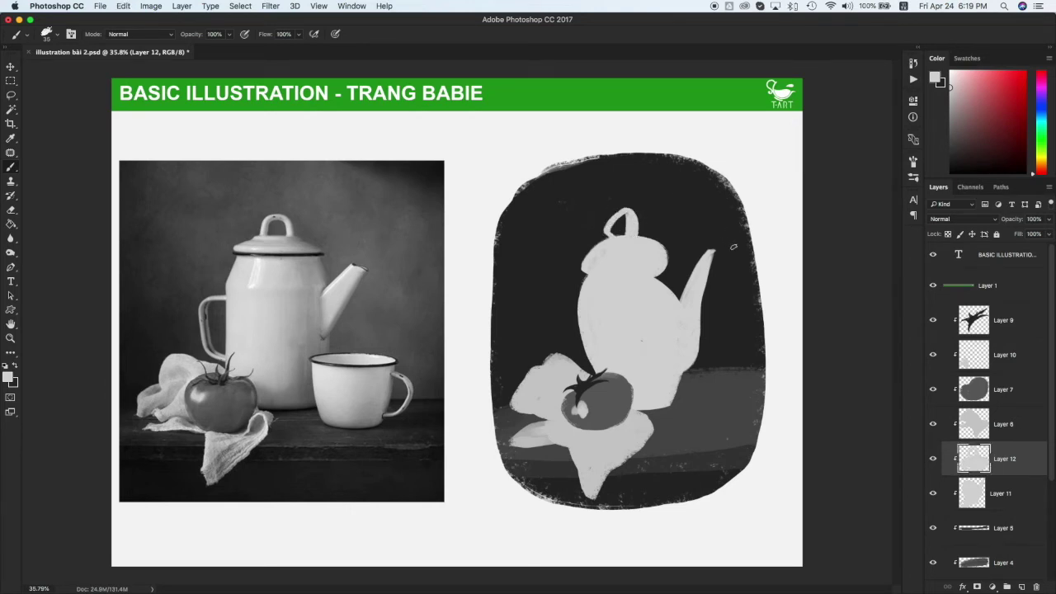
Paint a curved light grey handle on the teapot body's left side on Layer 12
mouse_move(581, 306)
left_mouse_down()
mouse_move(519, 321)
mouse_move(588, 358)
left_mouse_up()
key("super+z")
mouse_move(583, 296)
left_mouse_down()
mouse_move(557, 280)
mouse_move(549, 326)
mouse_move(578, 348)
left_mouse_up()
key("super+z")
left_click_drag(581, 297, 579, 339)
key("super+z")
mouse_move(581, 290)
left_mouse_down()
mouse_move(544, 304)
mouse_move(588, 357)
left_mouse_up()
mouse_move(576, 294)
left_mouse_down()
mouse_move(548, 320)
mouse_move(558, 330)
left_mouse_up()
key("super+z")
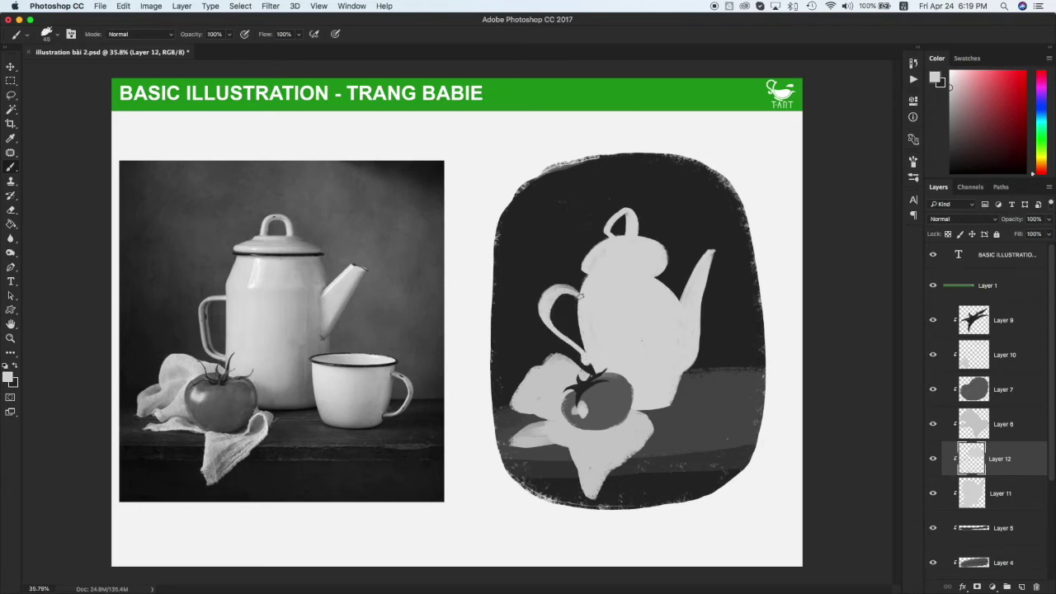
On Layer 11, trim the spout's outer edge with the Eraser to a slimmer, curved shape with a pointed tip
key("e")
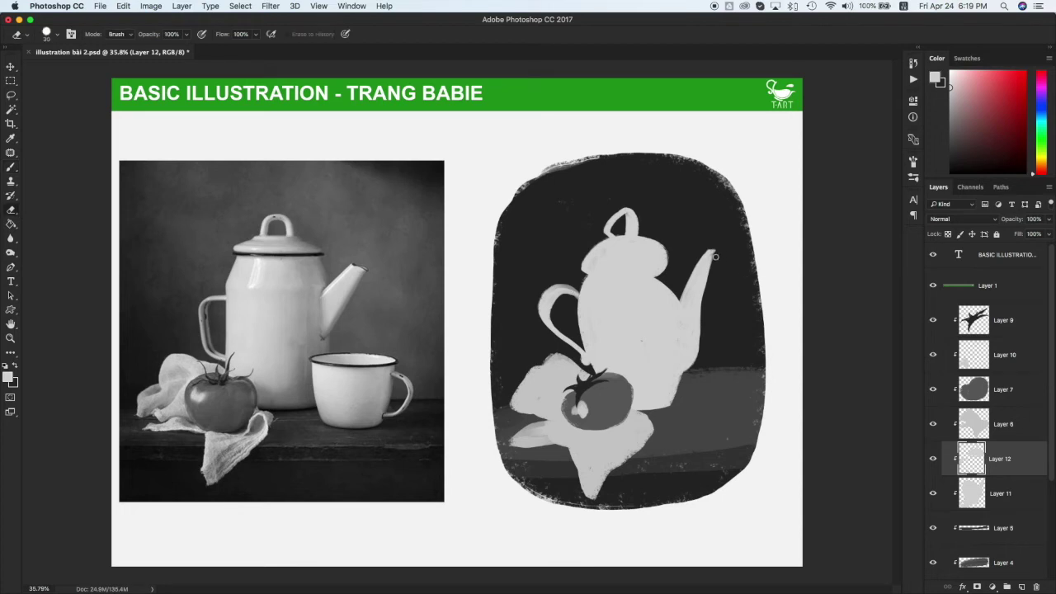
left_click(996, 493)
left_click_drag(717, 254, 702, 312)
key("super+z")
left_click_drag(716, 253, 704, 313)
left_click_drag(715, 253, 703, 320)
key("super+z")
left_click_drag(716, 251, 702, 322)
key("b")
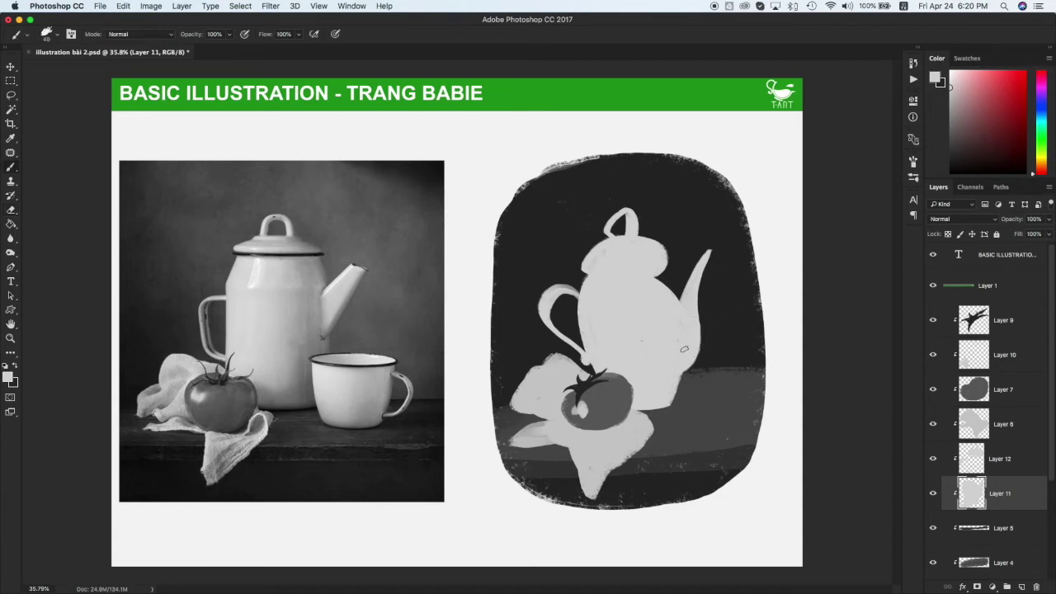
Lock Layer 12's transparent pixels and paint the lid's lower rim in dark grey sampled from the reference lid
left_click(997, 461)
key("i")
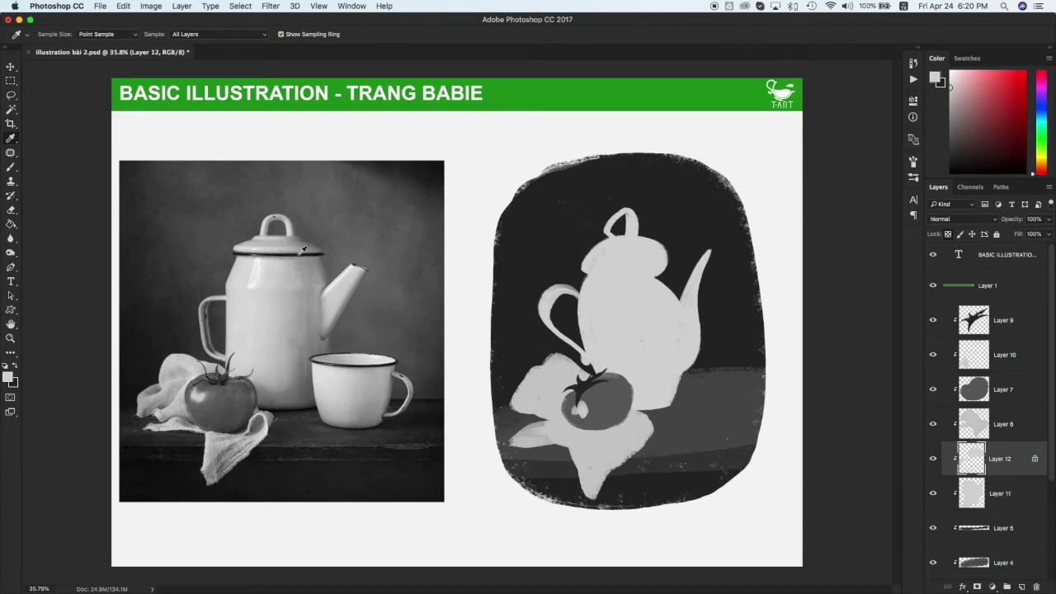
left_click(302, 250)
key("b")
left_click_drag(581, 273, 674, 279)
key("super+z")
left_click_drag(582, 271, 658, 278)
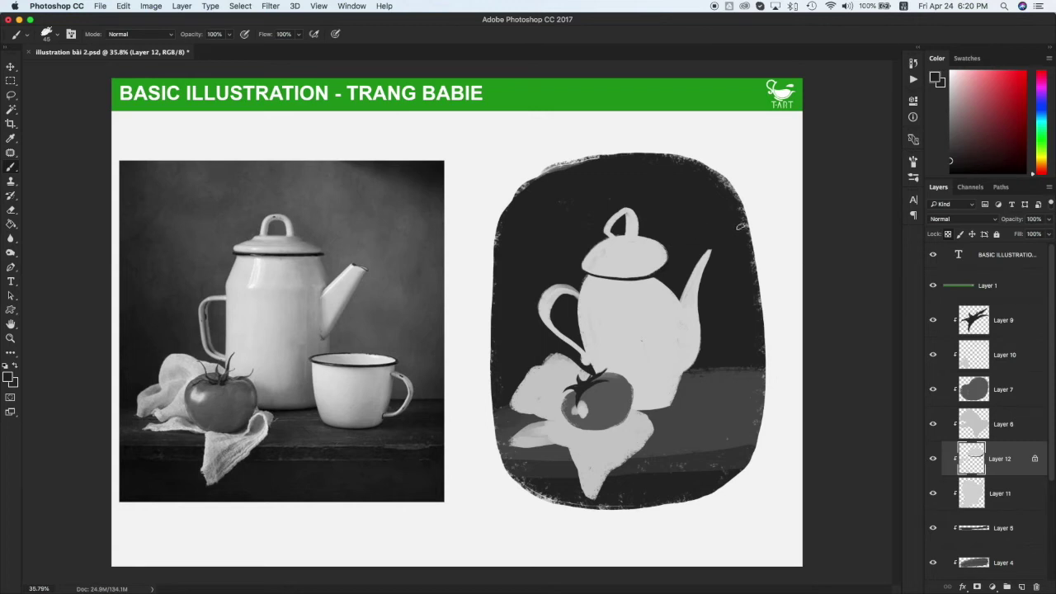
Shade the inside edges of the teapot's handle and the lid's knob with a grey sampled from the reference handle
key("i")
left_click(209, 321)
key("b")
left_click_drag(623, 216, 631, 215)
Lock Layer 11's transparent pixels and shade the spout's outer edge and the teapot's base with sampled mid grey
left_click(994, 493)
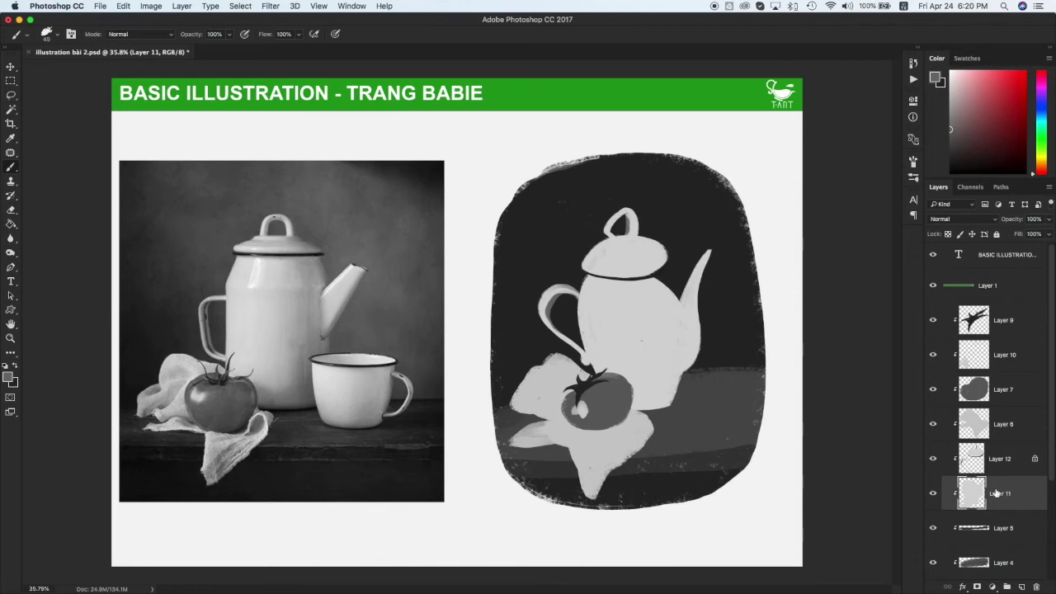
left_click(948, 234)
left_click_drag(702, 303, 688, 364)
key("super+z")
left_click(316, 344, "alt")
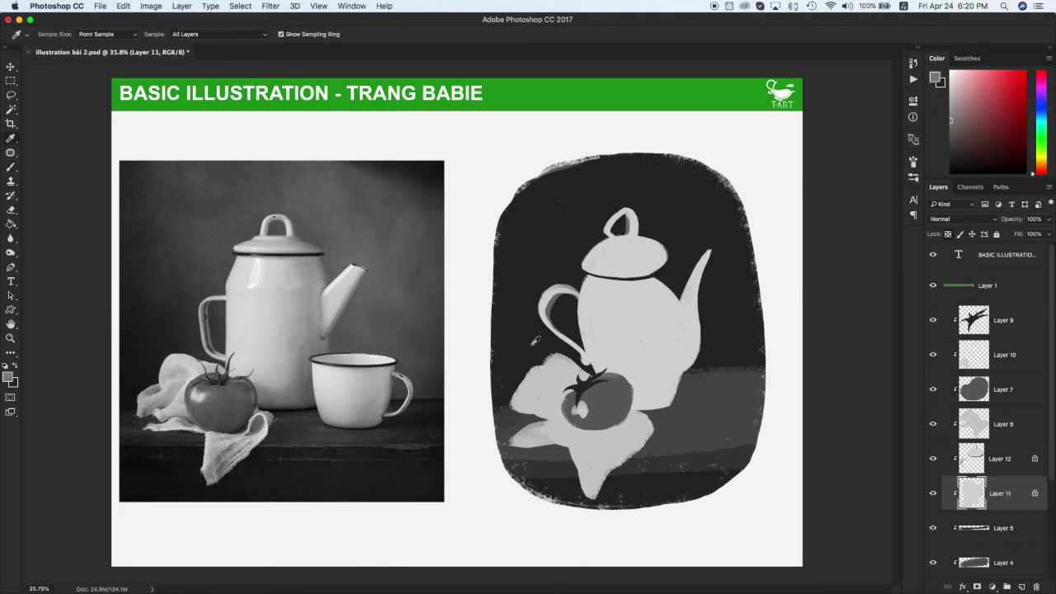
left_click_drag(712, 254, 690, 368)
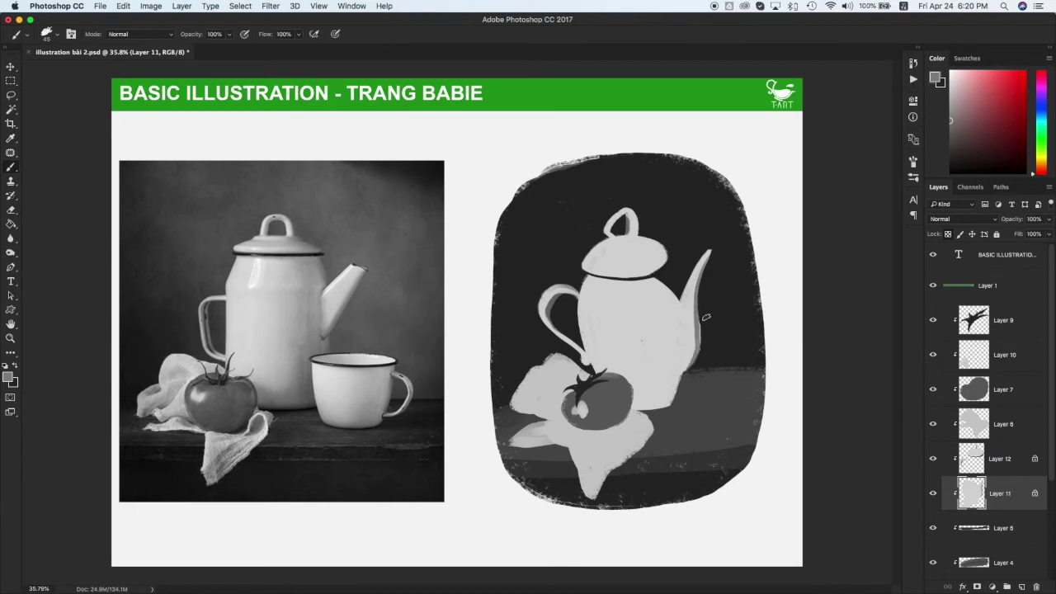
left_click(715, 251, "alt")
left_click_drag(716, 249, 685, 378)
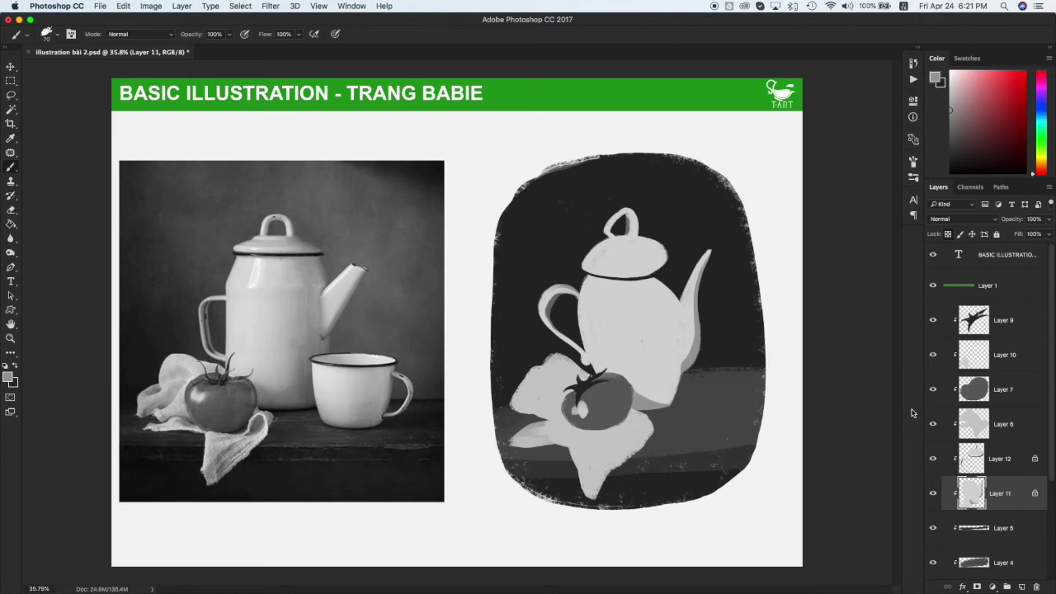
Lock Layer 6's transparent pixels and shade the cloth's folds around the tomato and along its hanging edge with grey sampled from the reference cloth
key("alt+bracketright")
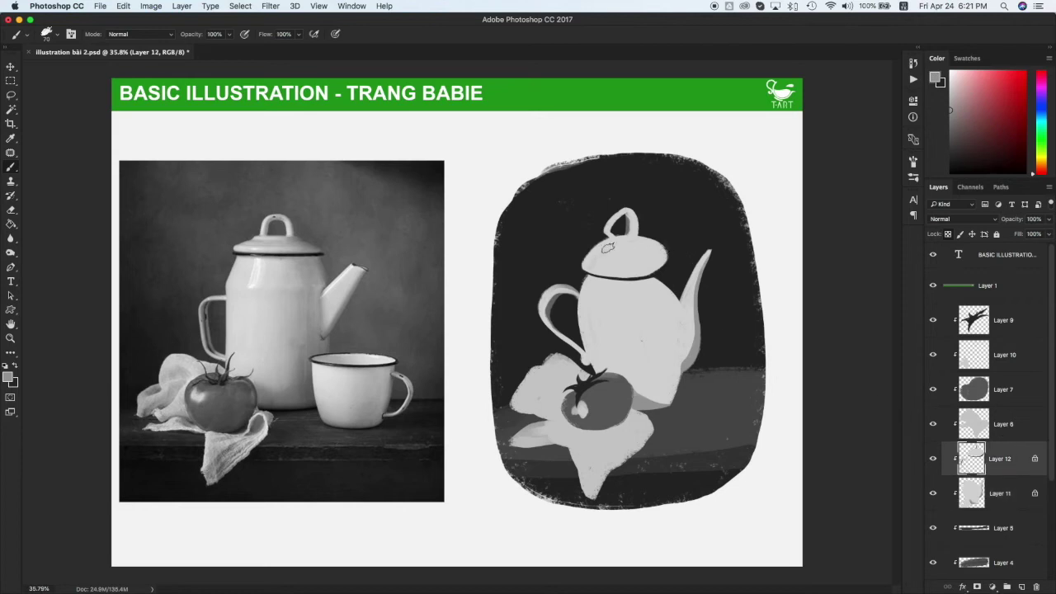
key("v")
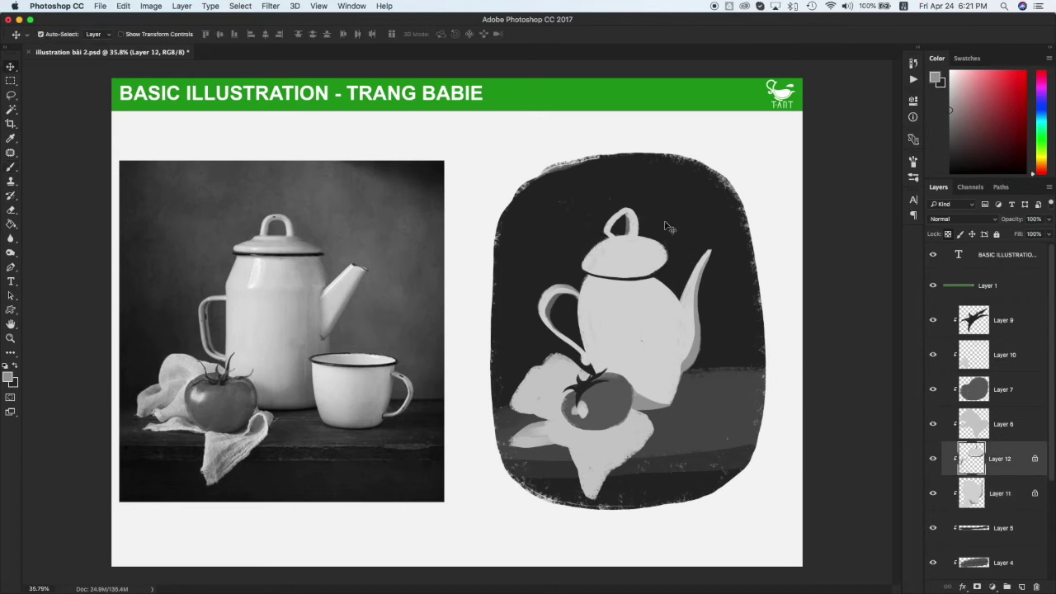
left_click(606, 451)
left_click(949, 234)
key("i")
left_click(195, 364)
key("b")
mouse_move(561, 381)
left_mouse_down()
mouse_move(573, 421)
mouse_move(589, 382)
mouse_move(603, 426)
mouse_move(555, 432)
left_mouse_up()
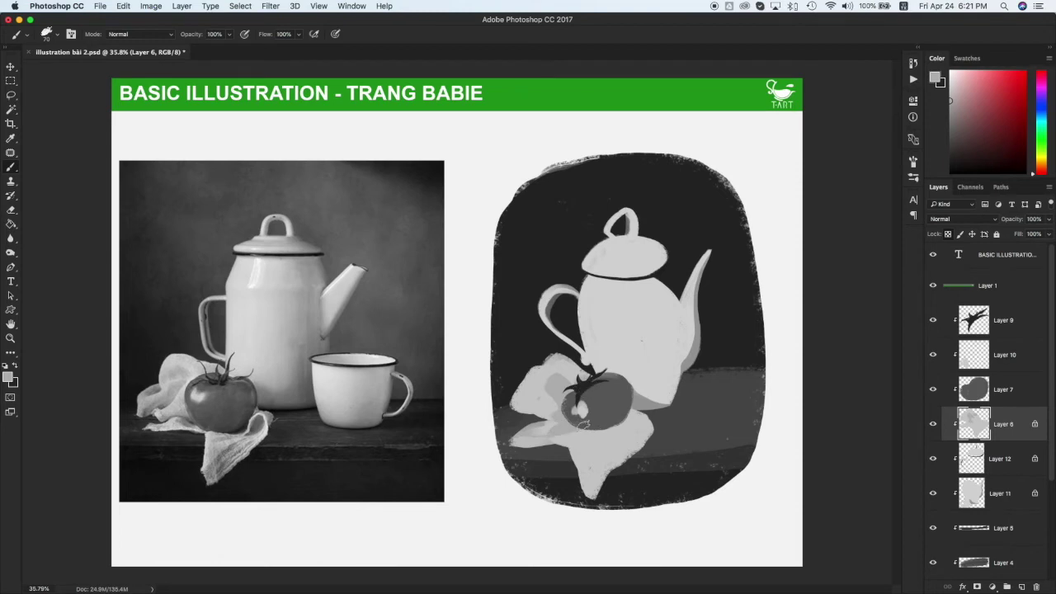
mouse_move(587, 492)
left_mouse_down()
mouse_move(628, 449)
mouse_move(636, 423)
left_mouse_up()
mouse_move(635, 423)
left_mouse_down()
mouse_move(600, 483)
mouse_move(618, 458)
left_mouse_up()
key("super+z")
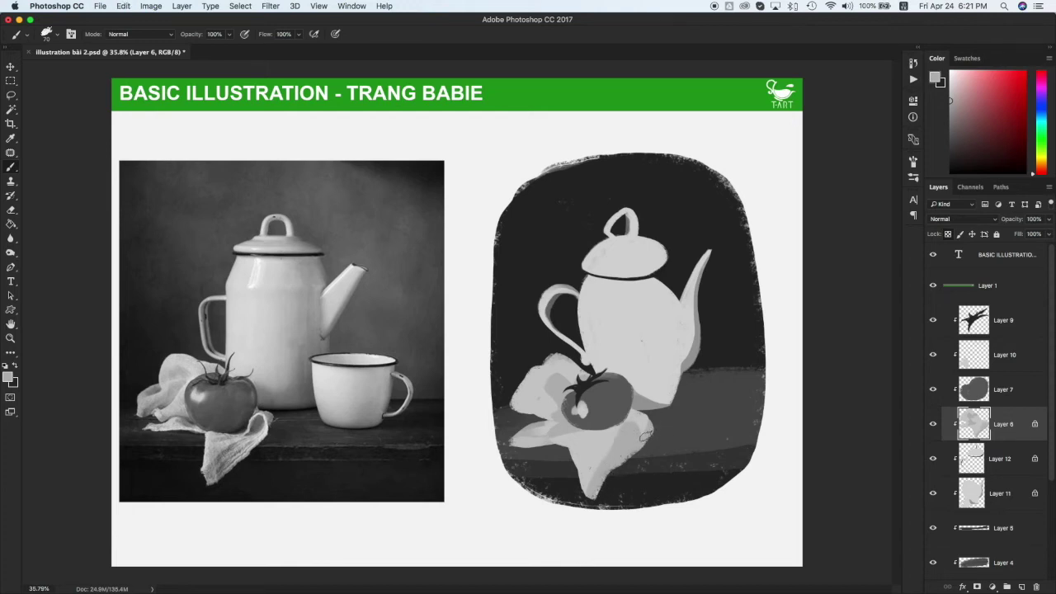
Paint the tomato's dark cast shadow on the cloth on a new layer above Layer 6, using a dark grey sampled beneath the reference tomato
key("i")
left_click(254, 428)
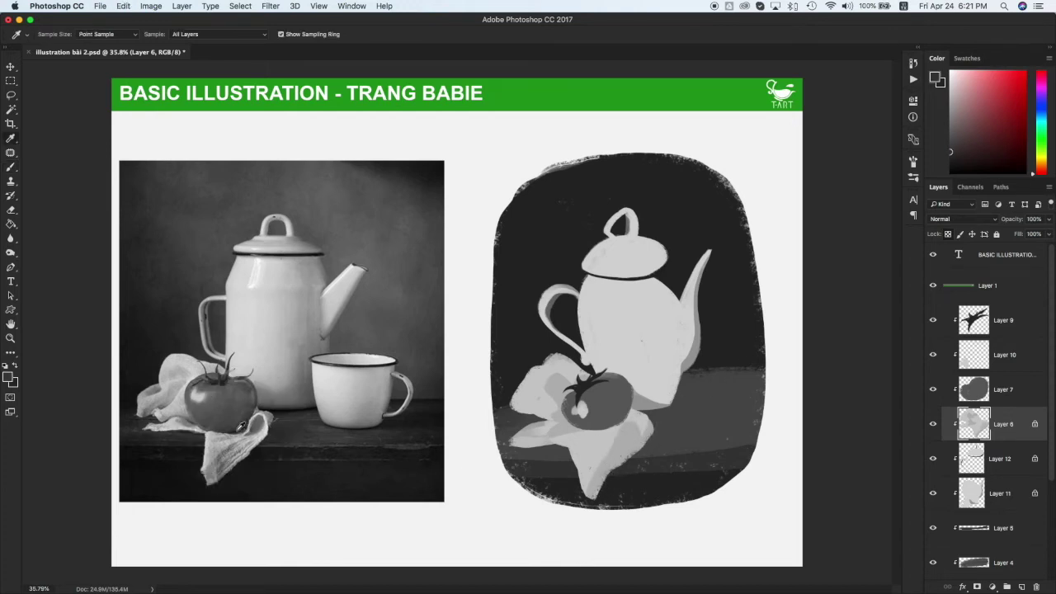
key("b")
mouse_move(574, 427)
left_mouse_down()
mouse_move(622, 424)
mouse_move(607, 469)
mouse_move(637, 446)
mouse_move(591, 425)
mouse_move(627, 417)
left_mouse_up()
key("super+z")
key("super+shift+alt+n")
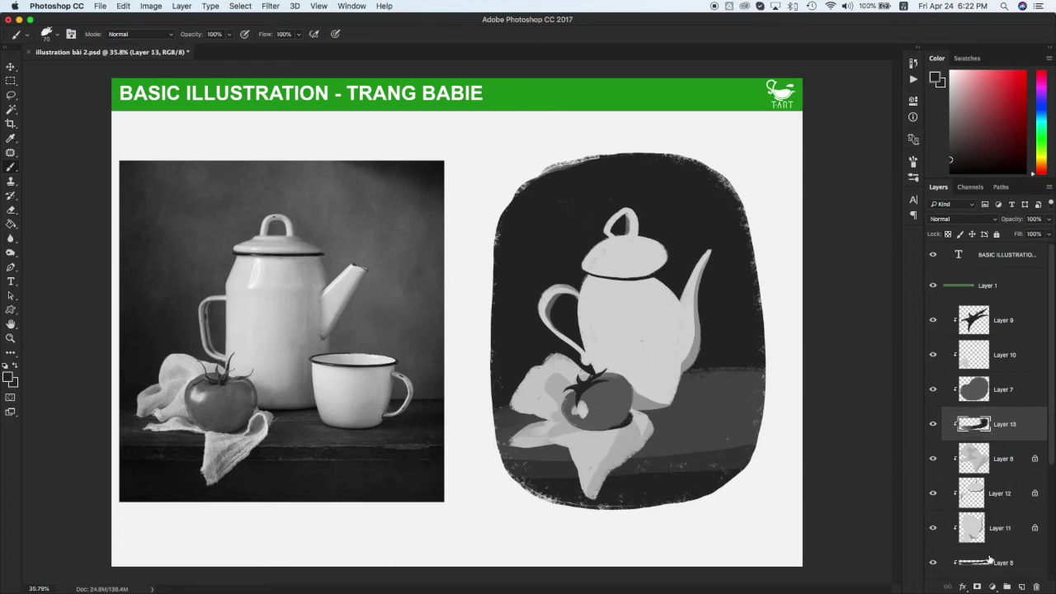
On a new layer above Layer 5, paint dark cast shadows on the table beneath the cloth and the teapot
left_click(1006, 558)
key("super+shift+alt+n")
mouse_move(668, 411)
left_mouse_down()
mouse_move(649, 413)
mouse_move(661, 405)
left_mouse_up()
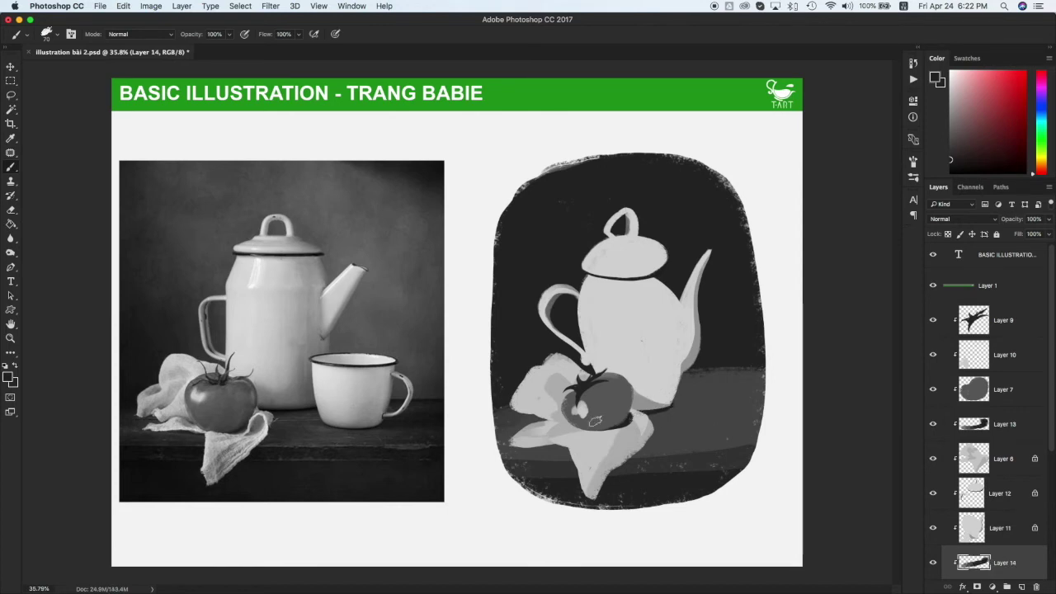
mouse_move(520, 408)
left_mouse_down()
mouse_move(563, 439)
mouse_move(518, 442)
mouse_move(615, 457)
mouse_move(606, 481)
mouse_move(657, 409)
left_mouse_up()
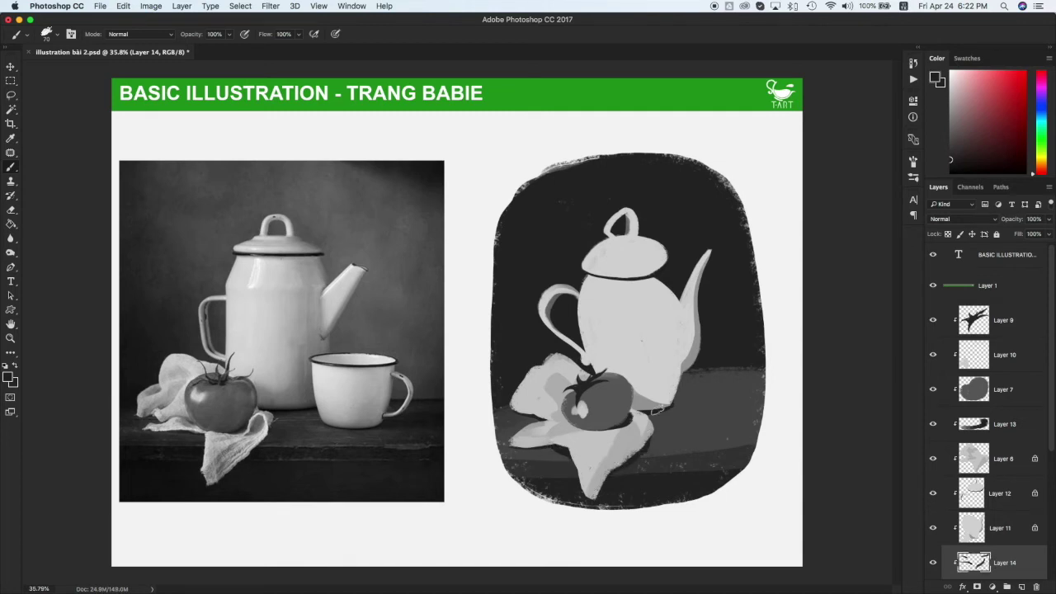
Deepen the fold on the cloth's hanging part on Layer 6 with a darker grey sampled from the reference cloth
left_click(254, 427, "alt")
left_click(621, 447, "super")
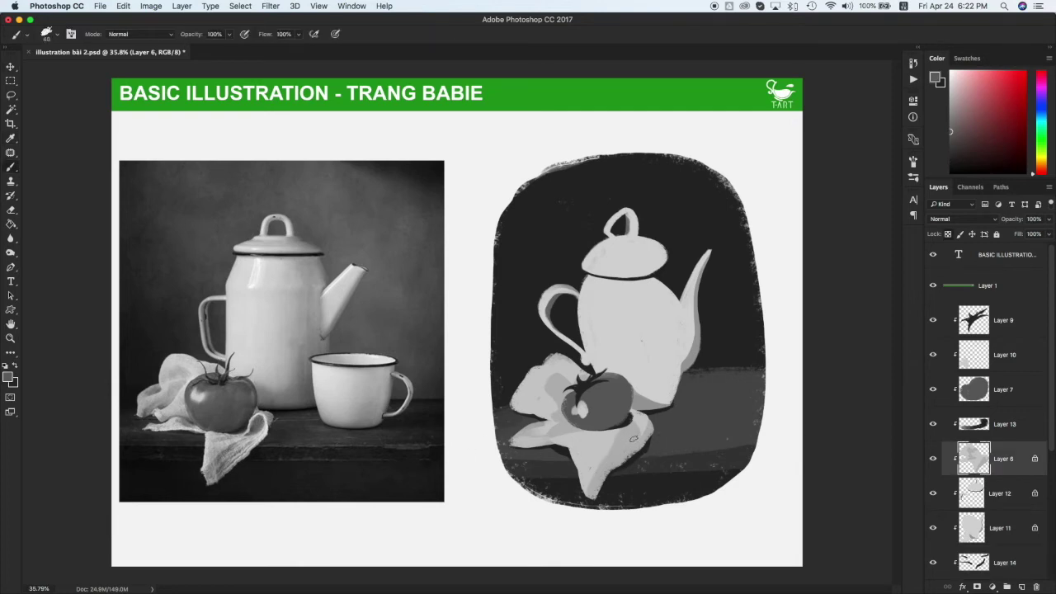
left_click_drag(633, 432, 601, 488)
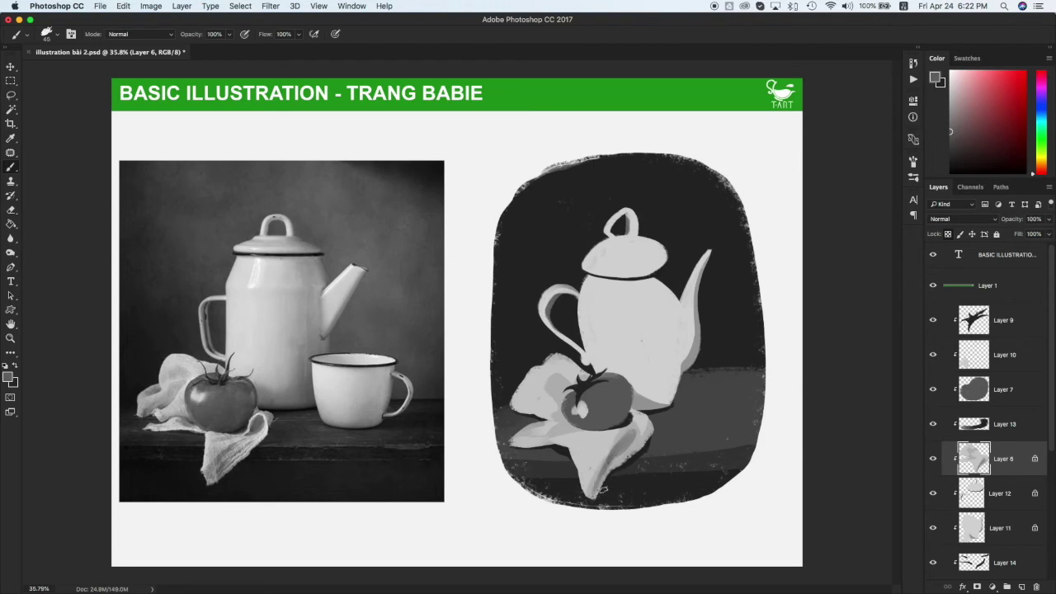
key("super+z")
Create a clipped layer above Layer 9 and sample the light grey of the reference cup
key("v")
left_click(1008, 330)
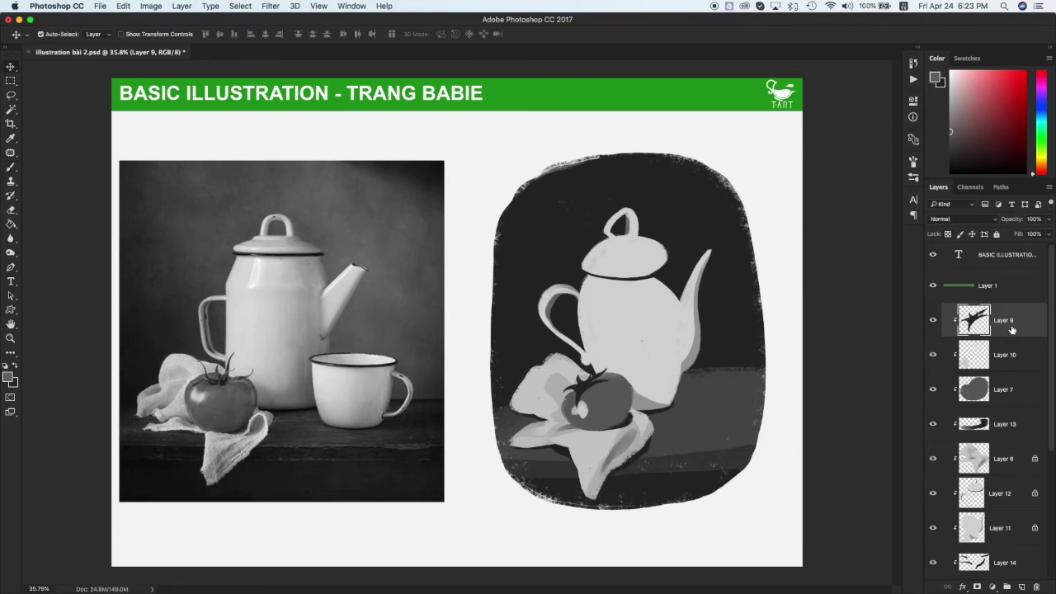
key("alt+shift+super+n")
key("i")
left_click(352, 374)
key("b")
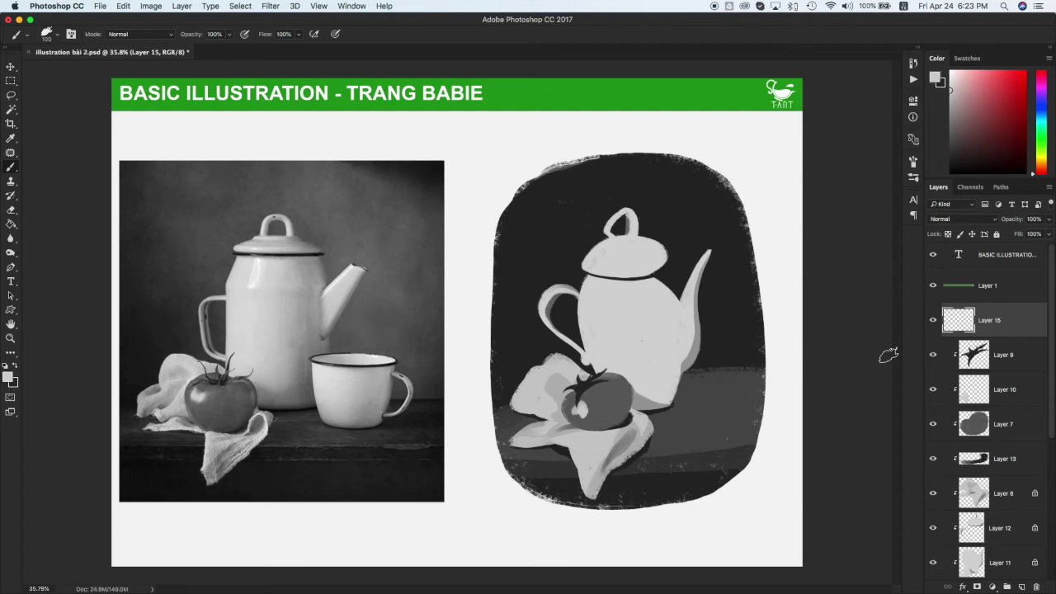
left_click(1007, 338, "alt")
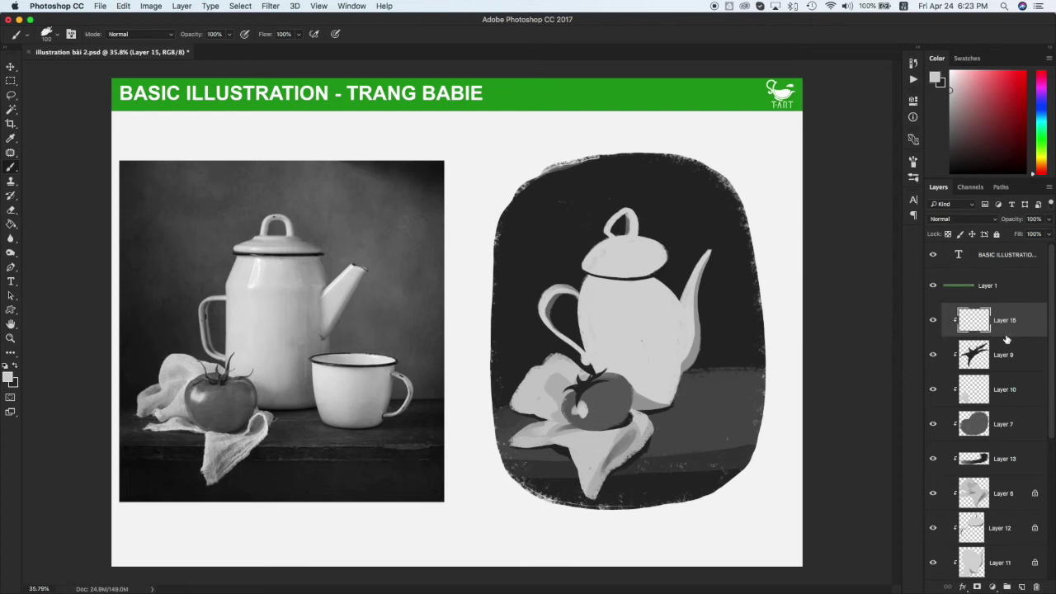
Paint the cup's body as a tilted light grey oval on Layer 15, on the table beside the teapot
mouse_move(672, 405)
left_mouse_down()
mouse_move(689, 429)
mouse_move(715, 428)
mouse_move(724, 382)
left_mouse_up()
key("ctrl+z")
mouse_move(708, 392)
left_mouse_down()
mouse_move(701, 431)
mouse_move(716, 424)
mouse_move(717, 397)
mouse_move(692, 396)
mouse_move(695, 421)
mouse_move(686, 417)
mouse_move(715, 434)
mouse_move(732, 392)
mouse_move(704, 414)
mouse_move(713, 417)
mouse_move(705, 409)
mouse_move(709, 426)
mouse_move(711, 407)
mouse_move(690, 411)
mouse_move(691, 429)
mouse_move(710, 435)
mouse_move(731, 393)
left_mouse_up()
key("ctrl+z")
key("super+z")
key("]")
key("super+z")
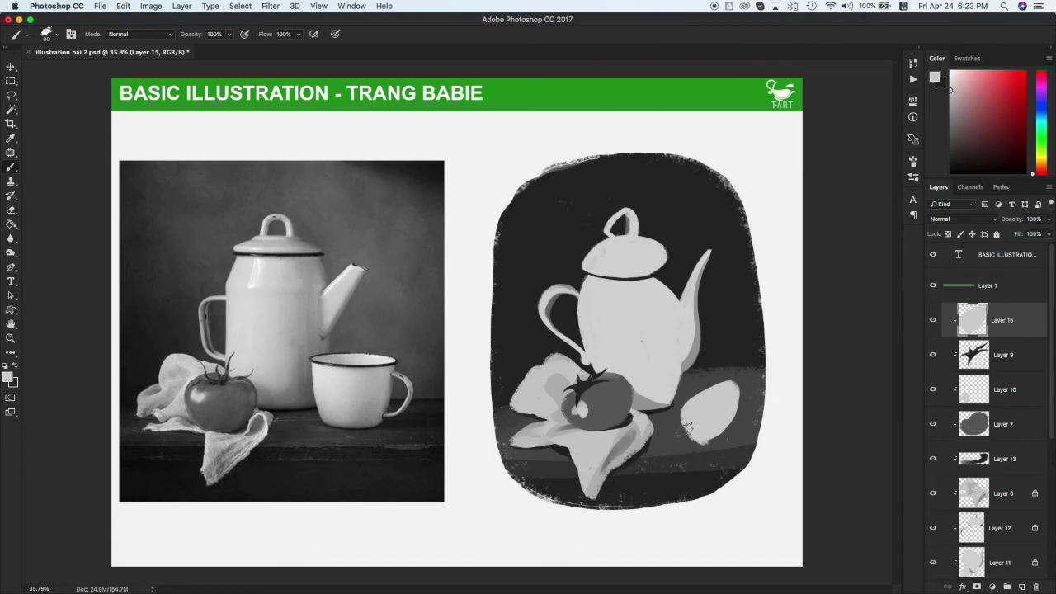
Reshape the cup's body on Layer 15 with the Eraser and Brush, giving it curved sides and a narrower base
key("e")
mouse_move(693, 443)
left_mouse_down()
mouse_move(674, 409)
mouse_move(692, 436)
left_mouse_up()
left_click_drag(741, 380, 737, 402)
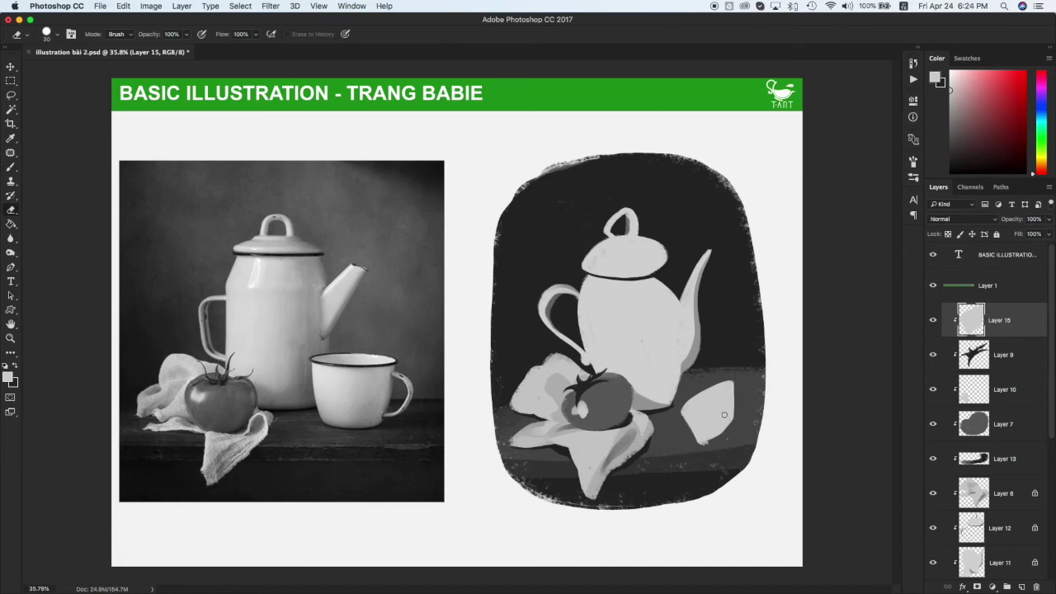
key("b")
mouse_move(716, 428)
left_mouse_down()
mouse_move(703, 424)
mouse_move(723, 435)
mouse_move(734, 388)
mouse_move(733, 434)
left_mouse_up()
key("e")
key("super+z")
key("super+z")
left_click_drag(736, 380, 733, 439)
key("super+z")
mouse_move(681, 412)
left_mouse_down()
mouse_move(720, 437)
mouse_move(680, 417)
mouse_move(701, 455)
left_mouse_up()
key("super+z")
key("b")
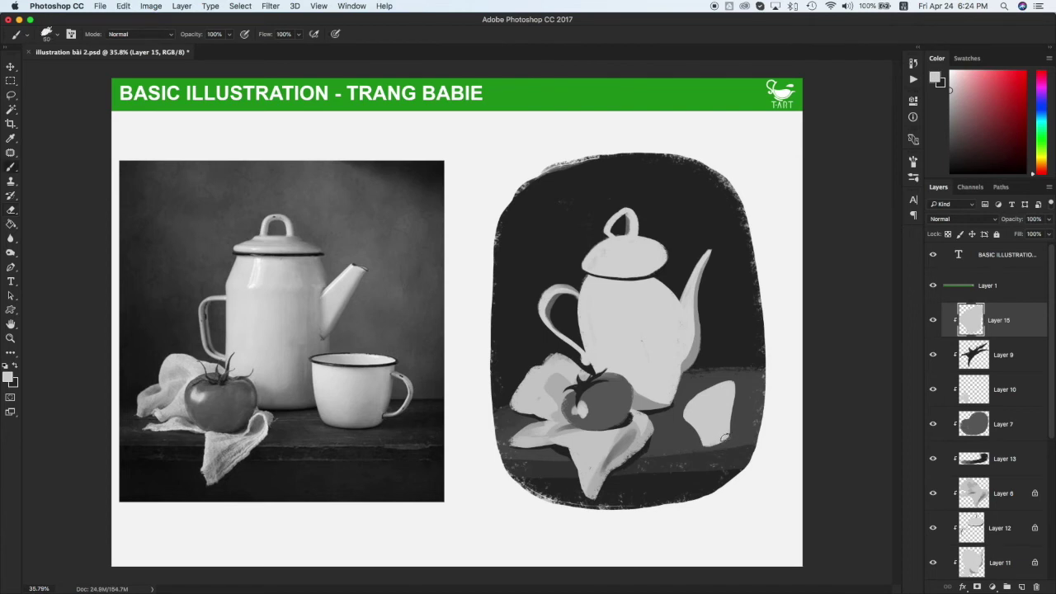
Add a new layer beneath the cup's body and paint an angular light grey handle on the cup's outer side
left_click(1010, 360)
key("alt+shift+super+n")
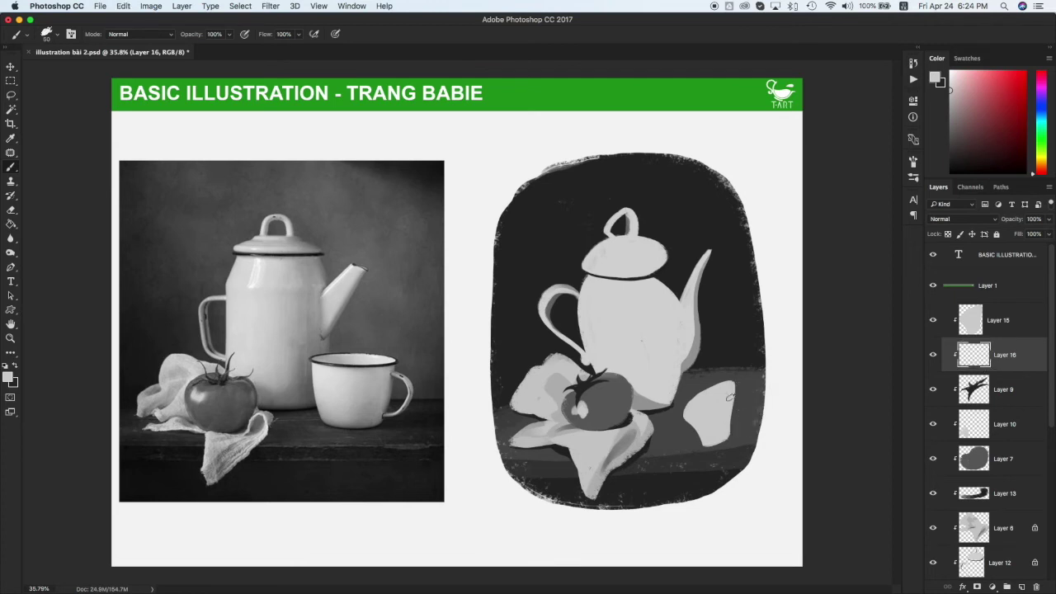
mouse_move(729, 397)
left_mouse_down()
mouse_move(771, 386)
mouse_move(733, 392)
mouse_move(742, 384)
mouse_move(755, 396)
mouse_move(745, 424)
mouse_move(741, 389)
mouse_move(753, 407)
mouse_move(734, 421)
mouse_move(748, 392)
mouse_move(744, 404)
mouse_move(737, 394)
mouse_move(746, 410)
mouse_move(738, 403)
mouse_move(745, 411)
mouse_move(727, 432)
mouse_move(736, 399)
mouse_move(731, 427)
left_mouse_up()
key("super+z")
key("super+z")
key("super+z")
key("super+z")
key("super+z")
key("super+z")
key("super+z")
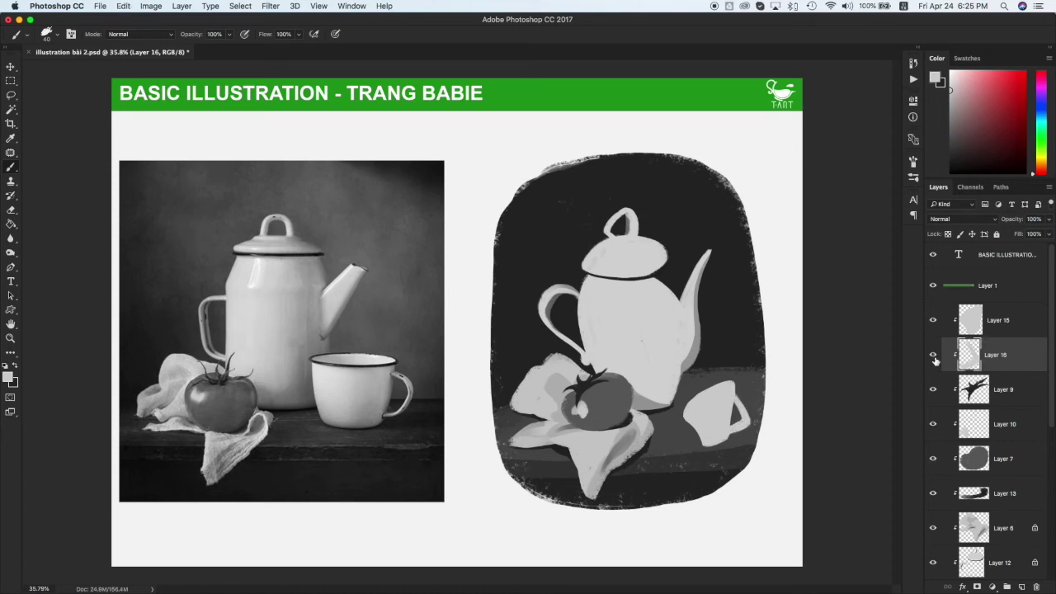
Paint the cup's slanted opening on a new layer above Layer 15 with mid grey sampled from inside the reference cup
left_click(1006, 332)
key("super+shift+alt+n")
key("i")
left_click(334, 353)
key("b")
mouse_move(733, 381)
left_mouse_down()
mouse_move(696, 418)
mouse_move(732, 384)
mouse_move(696, 409)
mouse_move(724, 385)
left_mouse_up()
key("super+z")
key("super+z")
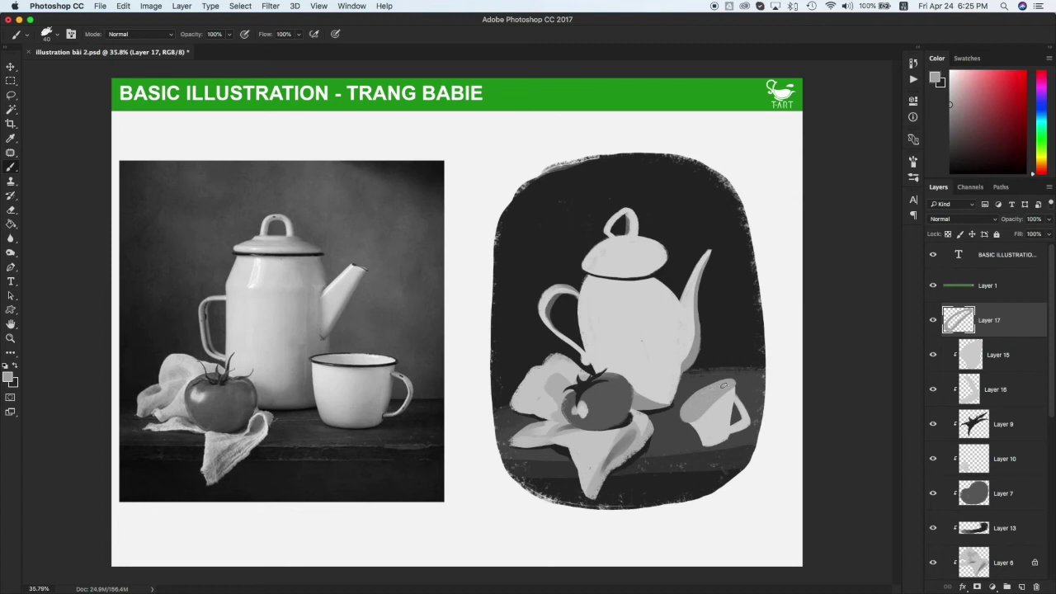
Trim the edges of the cup's opening with the Eraser and clip Layer 17 to the layers below
key("e")
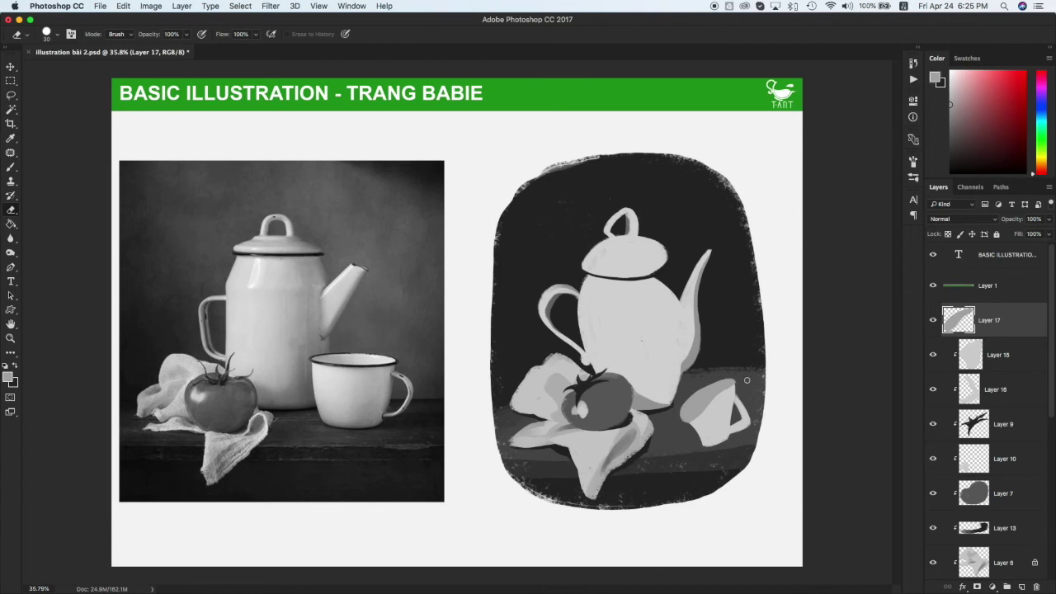
left_click_drag(676, 421, 749, 407)
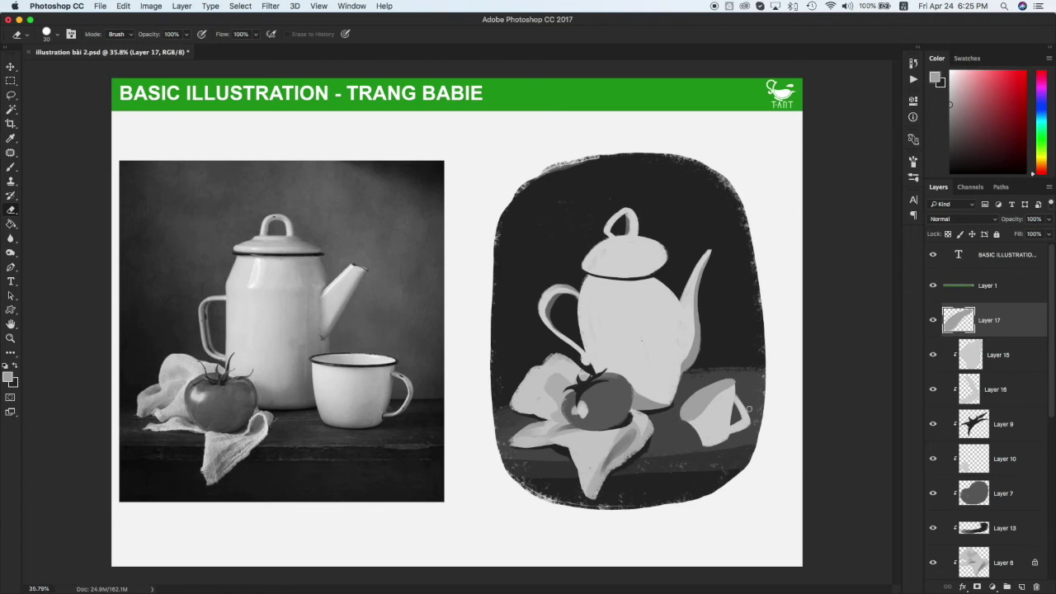
left_click(1004, 338, "alt")
left_click(999, 389)
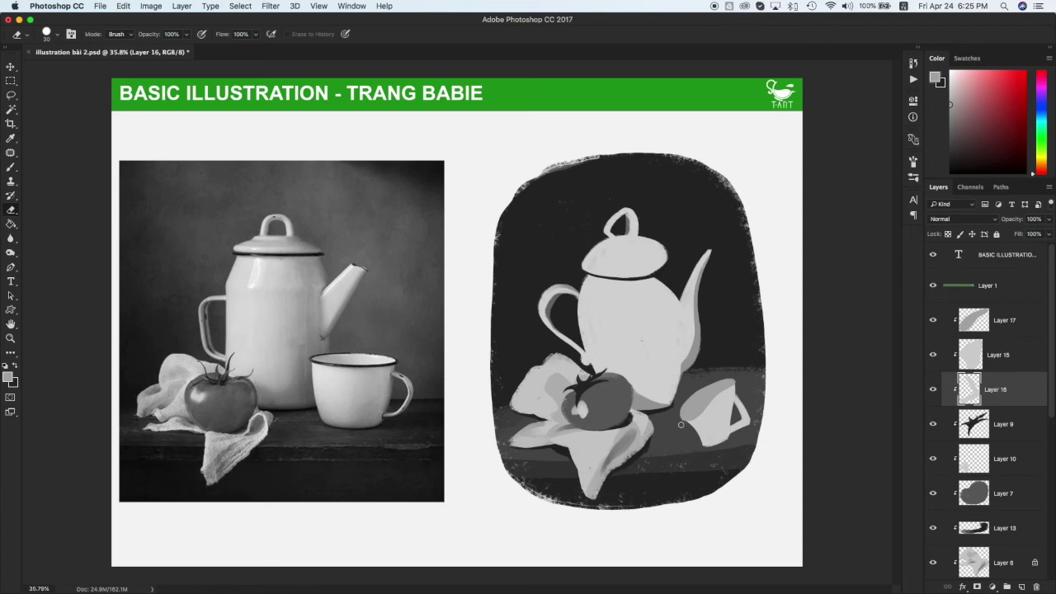
Lock Layer 17's transparent pixels and paint a dark rim around the cup's opening with the dark grey sampled from the lid's lower rim
left_click(1000, 327)
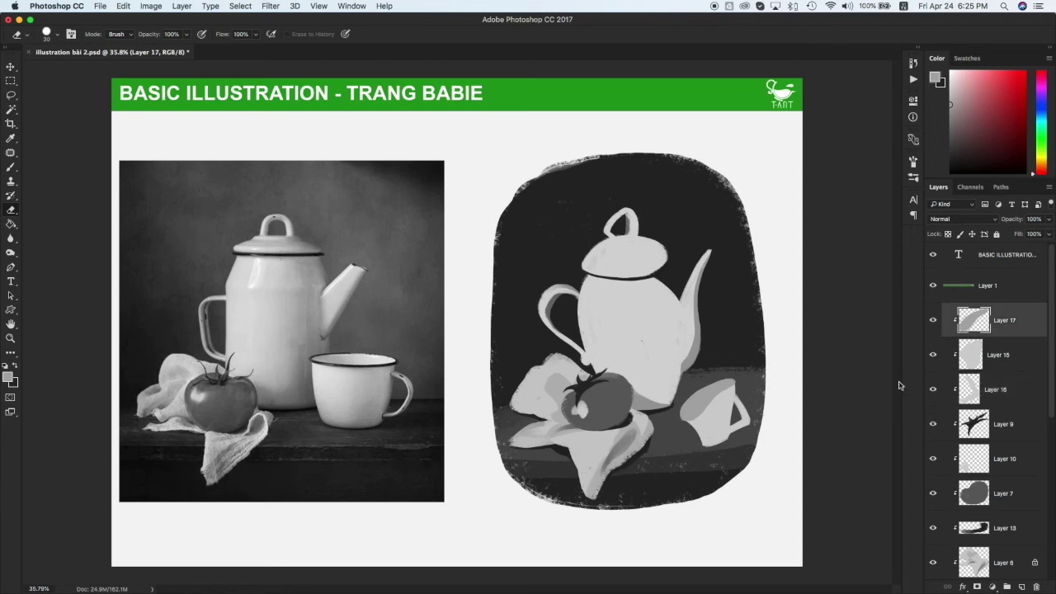
left_click(948, 234)
key("i")
left_click(647, 274)
key("b")
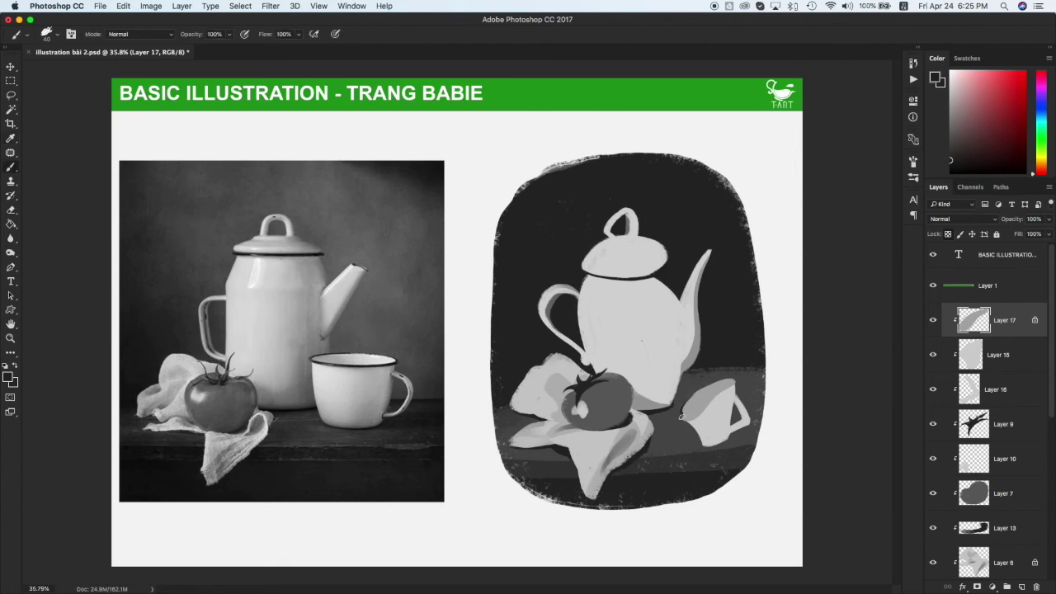
left_click_drag(691, 409, 725, 376)
Transform the cup's layers 15, 16 and 17 together, enlarging them to about 134%, rotating them about 6° and moving them closer to the teapot
key("v")
left_click_drag(745, 417, 702, 394)
key("super+t")
key("Return")
left_click(1003, 322, "shift")
key("super+t")
left_click_drag(741, 364, 748, 360)
left_click_drag(731, 403, 735, 407)
left_click_drag(751, 362, 767, 348)
left_click_drag(745, 384, 736, 406)
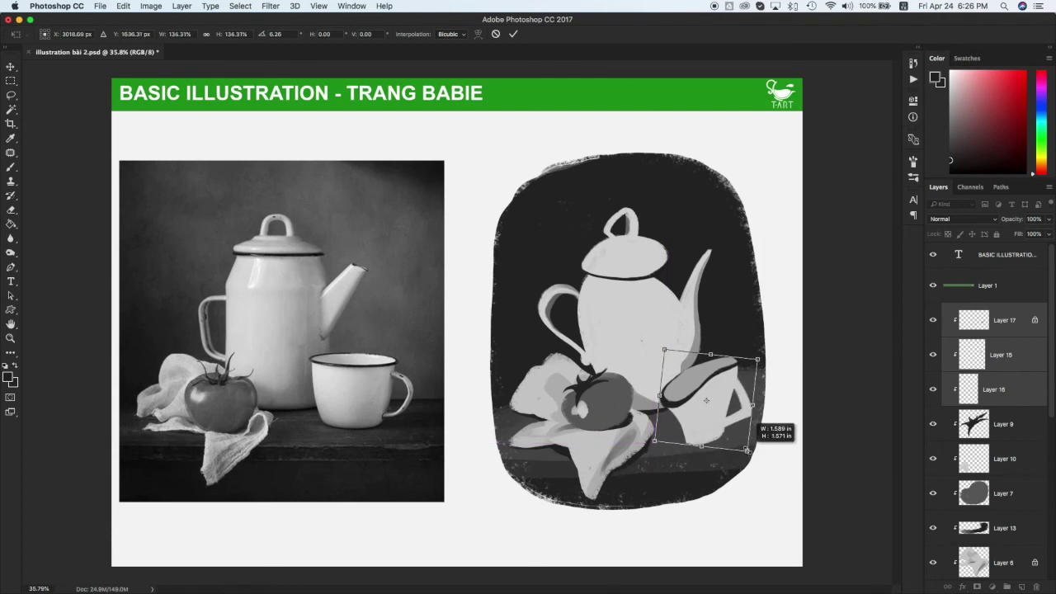
key("Return")
Select the tomato's layers from Layer 13 to Layer 9 and scale them down slightly
left_click(596, 403)
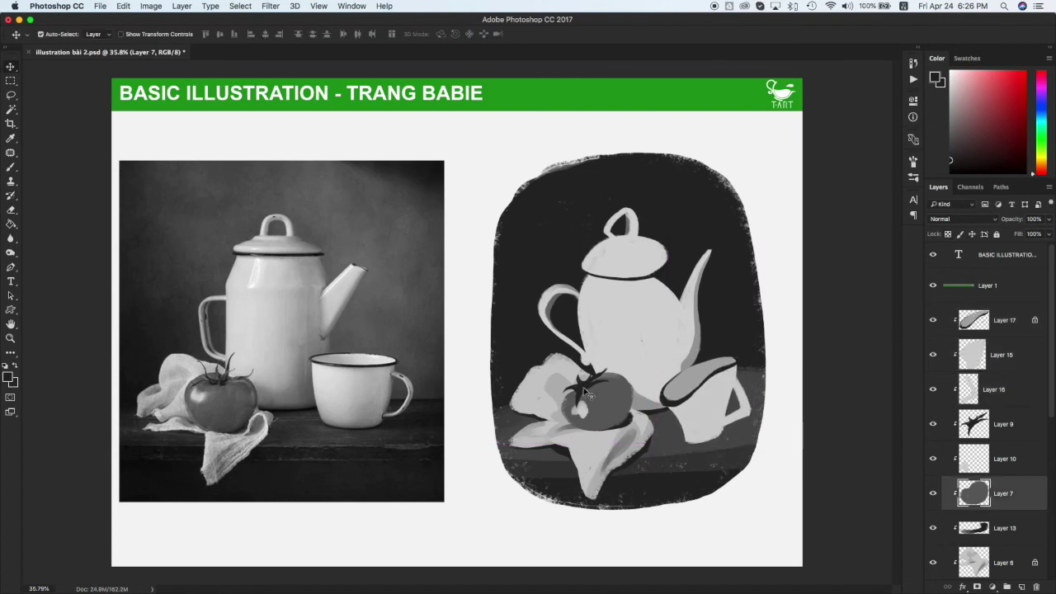
left_click(952, 528, "shift")
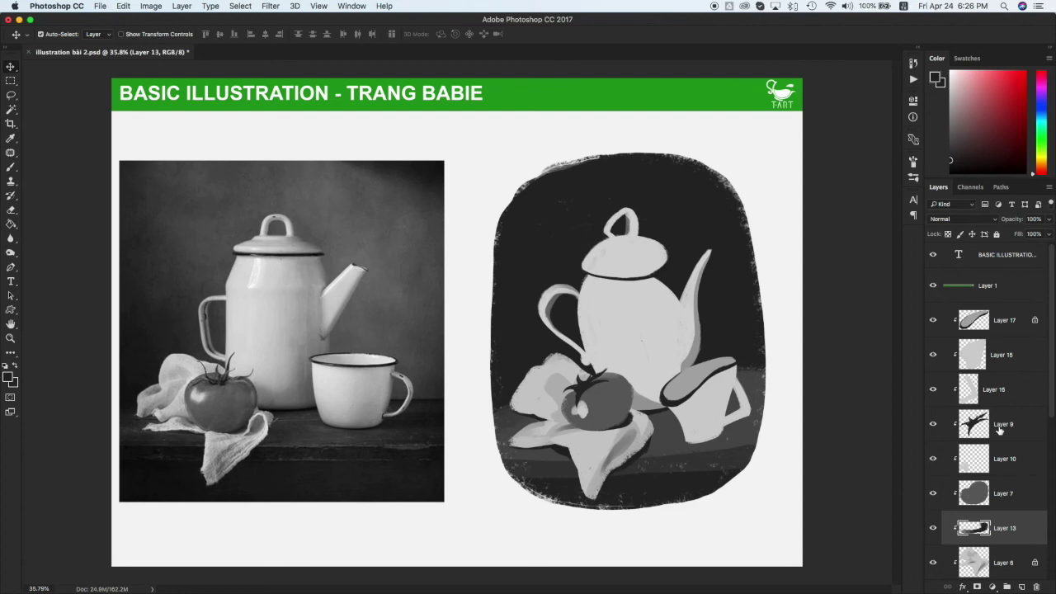
left_click(952, 424, "shift")
key("ctrl+t")
left_click_drag(633, 368, 629, 373)
key("Return")
Lock Layer 15's transparent pixels and shade the cup body's handle side and base with grey sampled from the cup's opening
left_click(979, 356)
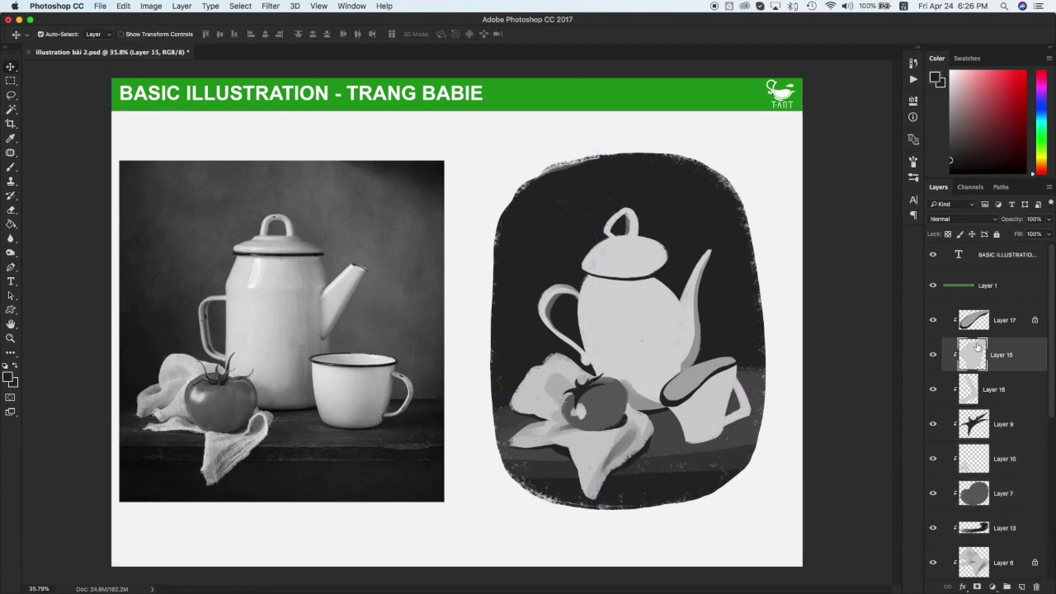
left_click(947, 235)
key("i")
left_click(646, 407)
key("b")
key("bracketright")
key("bracketright")
key("bracketright")
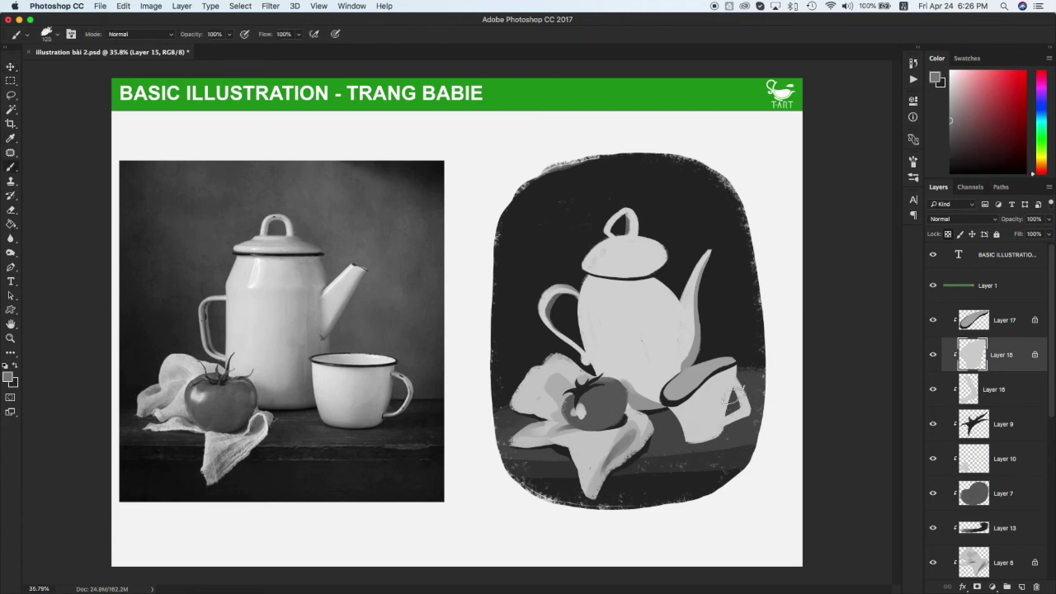
left_click_drag(741, 366, 695, 448)
key("super+z")
left_click(718, 375, "alt")
left_click_drag(739, 368, 698, 437)
key("super+z")
mouse_move(741, 365)
left_mouse_down()
mouse_move(719, 433)
mouse_move(690, 450)
left_mouse_up()
Shade the inside of the cup's handle on Layer 16 with the darker grey sampled from the lid's knob
left_click(994, 390)
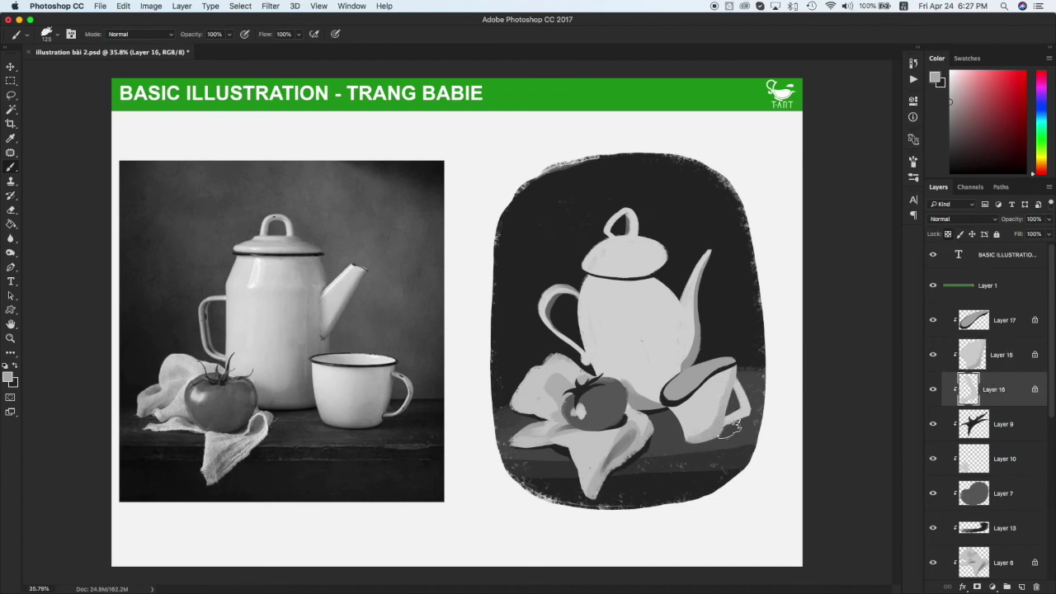
key("i")
left_click(631, 220)
key("b")
left_click_drag(740, 401, 748, 406)
Lighten the inside of the cup's opening on Layer 17 with a light grey sampled from the reference cup
key("v")
left_click(693, 391)
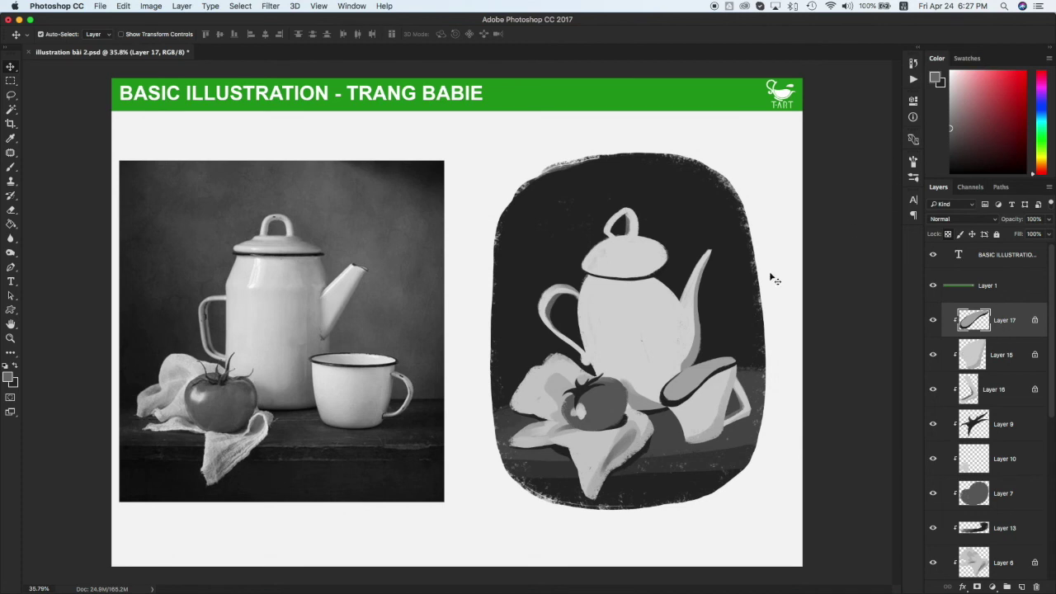
key("i")
left_click(364, 359)
key("b")
left_click_drag(686, 382, 728, 359)
key("super+z")
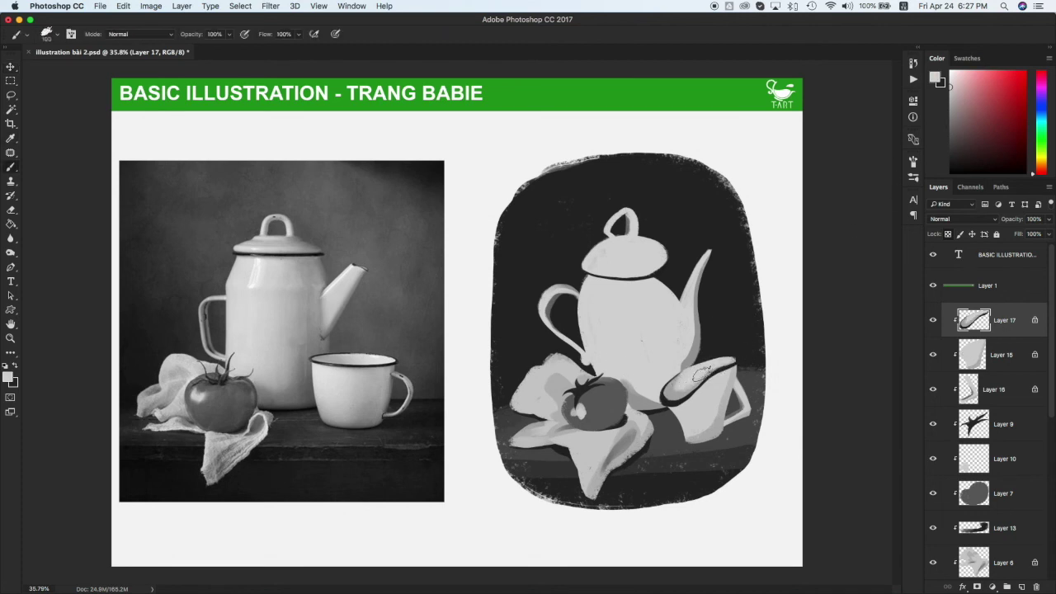
Pick a slightly darker light grey and shade the teapot body's spout side near the cup on Layer 11 and the lid on Layer 12
key("v")
left_click(666, 374)
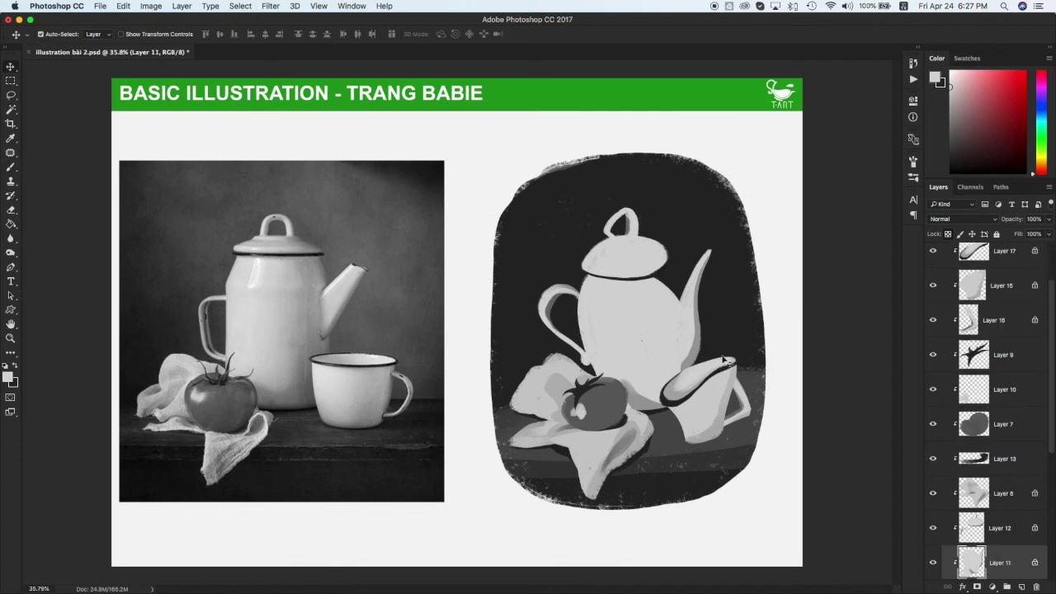
key("i")
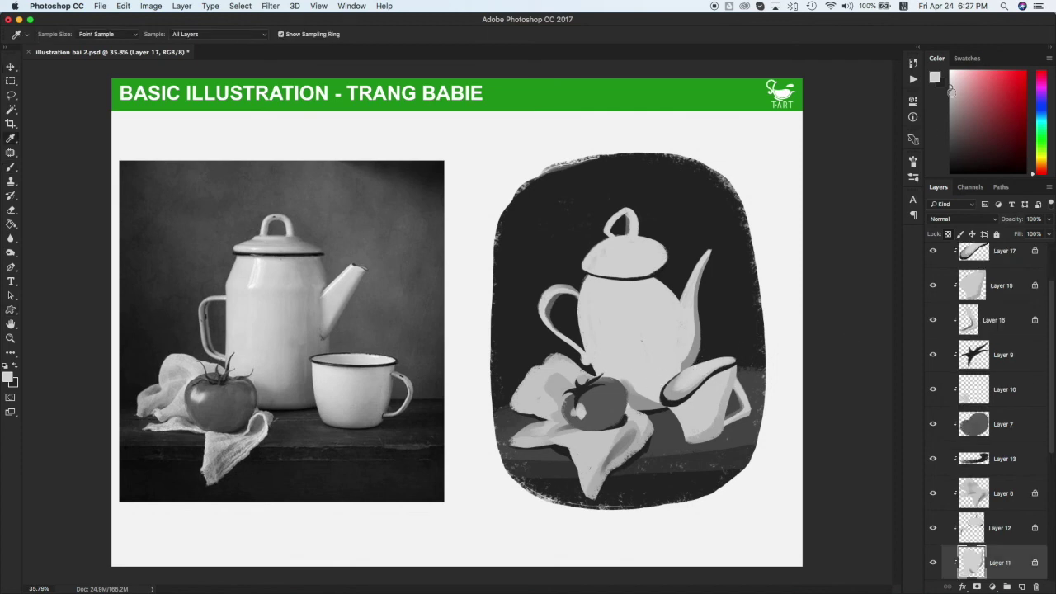
key("b")
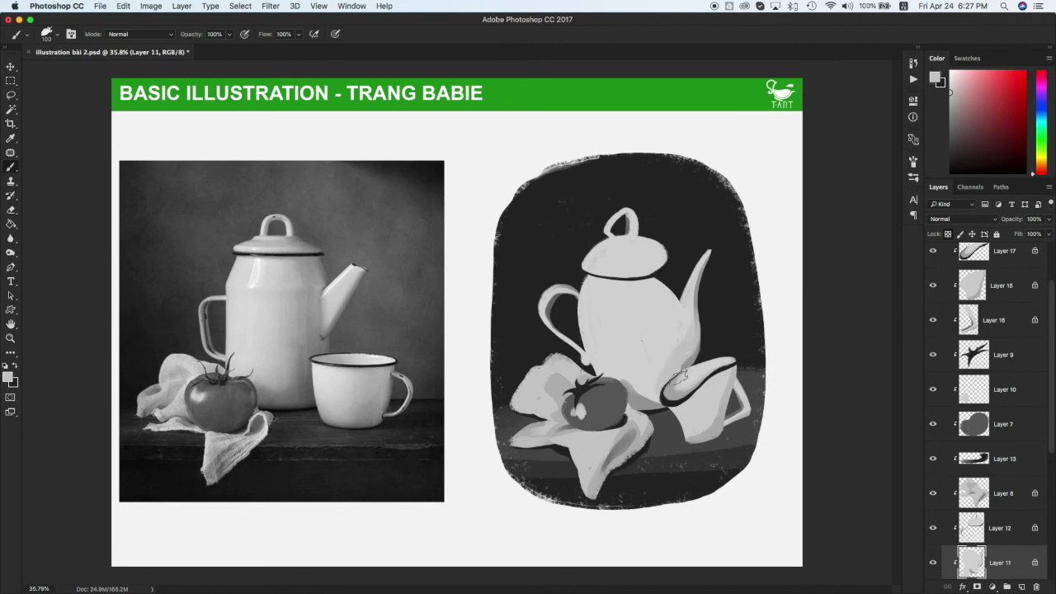
mouse_move(656, 395)
left_mouse_down()
mouse_move(647, 406)
mouse_move(673, 352)
left_mouse_up()
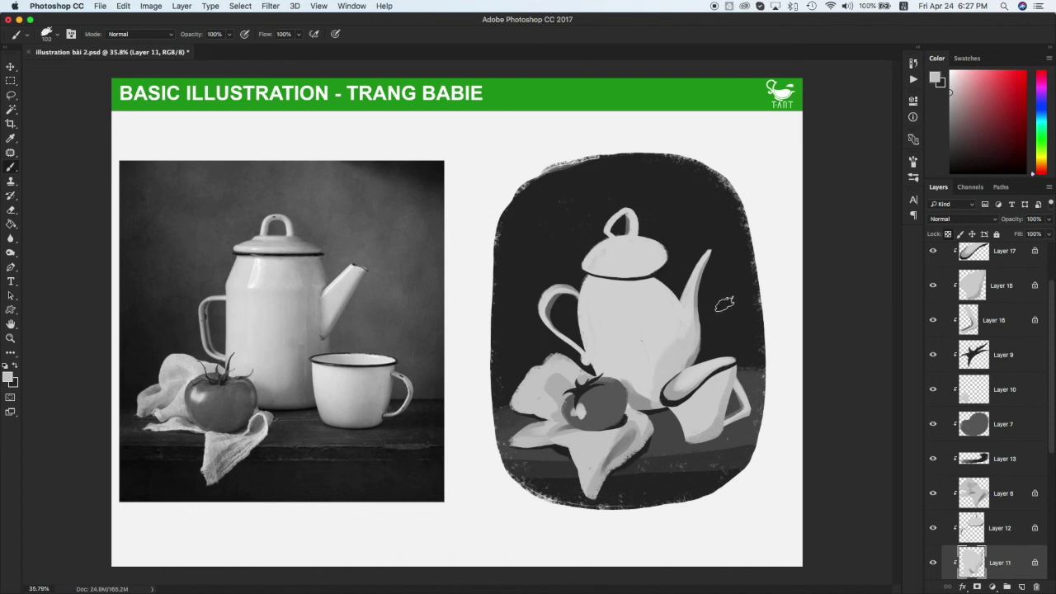
key("alt+bracketright")
mouse_move(598, 264)
left_mouse_down()
mouse_move(682, 248)
mouse_move(592, 274)
mouse_move(645, 265)
left_mouse_up()
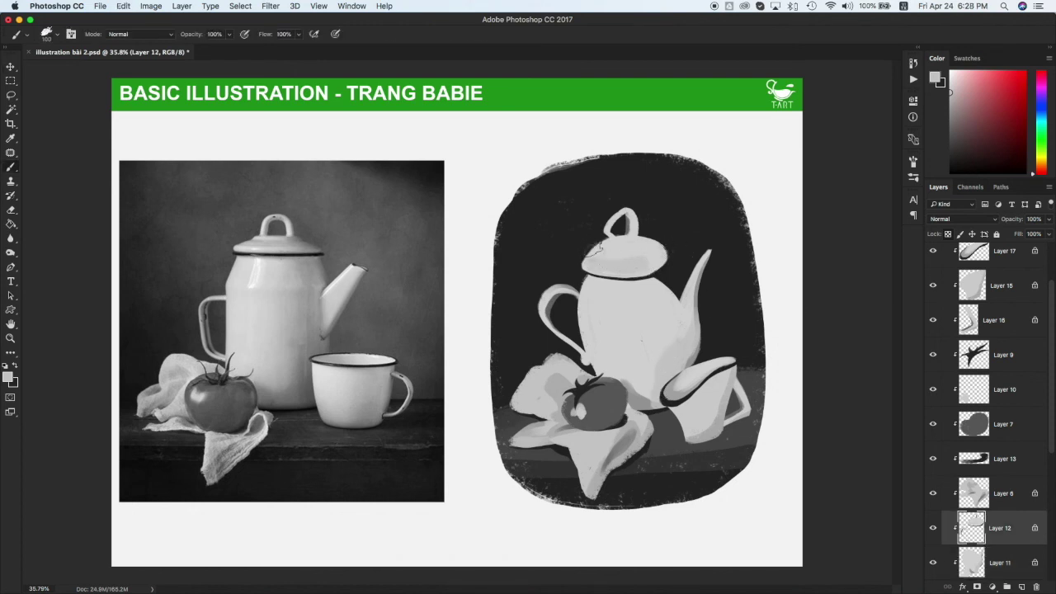
Add a new layer above the tabletop's Layer 4 and paint the cup's cast shadow with the dark grey sampled from the shadow beside the tomato
key("v")
left_click(701, 430)
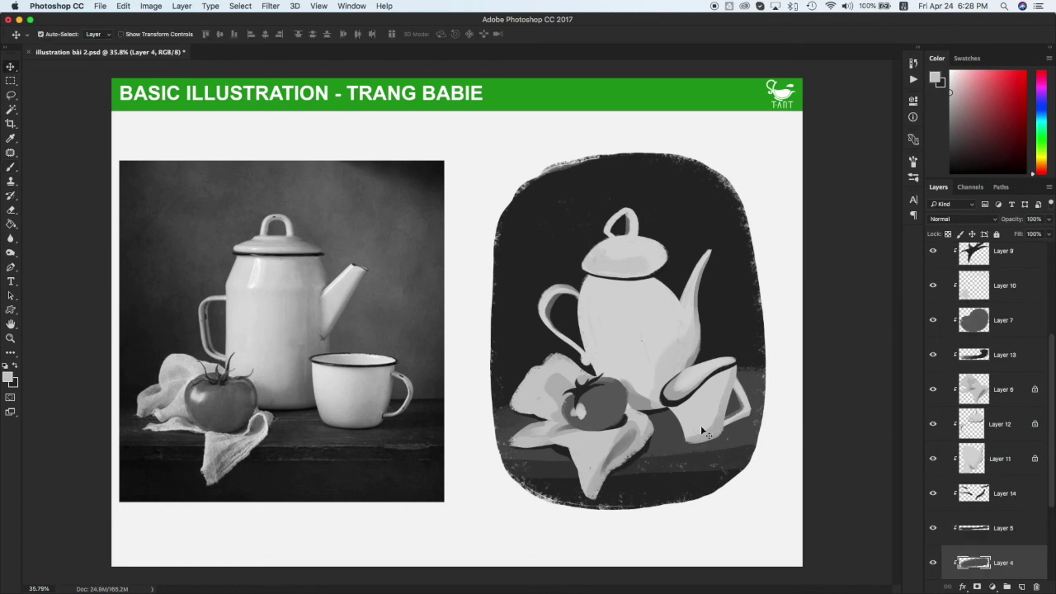
key("alt+shift+super+n")
key("i")
left_click(626, 422)
key("b")
left_click_drag(691, 438, 743, 433)
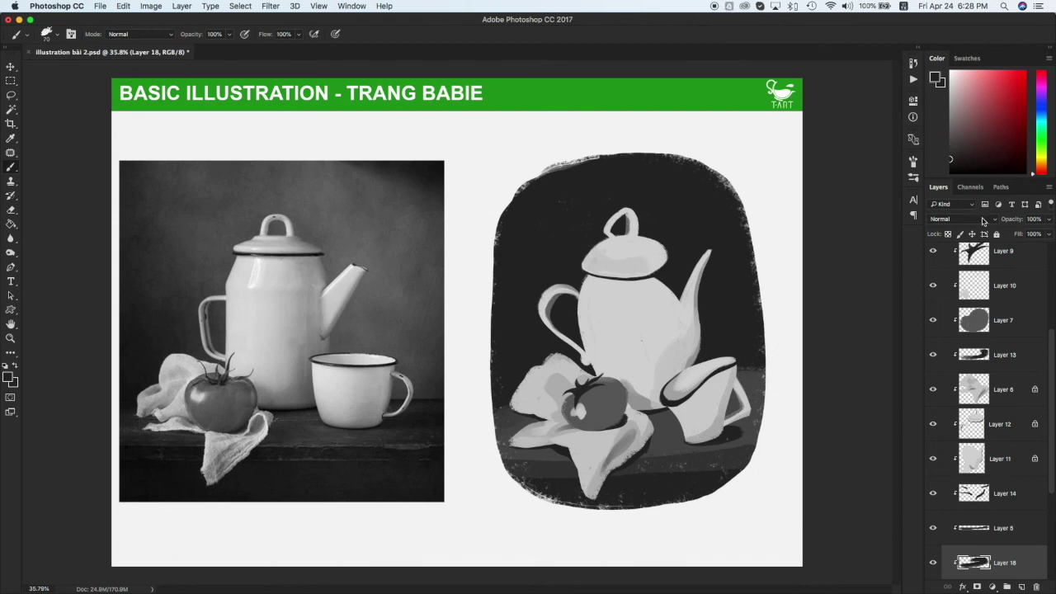
Group all the illustration's layers up to Layer 17 and scale the group up to about 113%
key("v")
scroll(990, 371, "up", 5)
left_click(1001, 322, "shift")
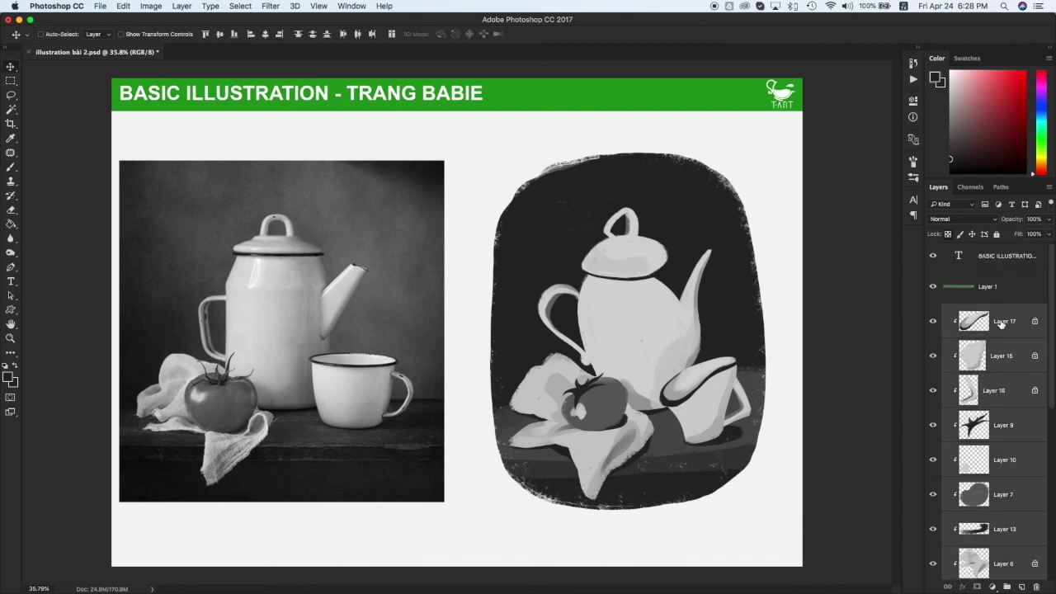
key("ctrl+g")
key("ctrl+t")
left_click_drag(781, 517, 817, 531)
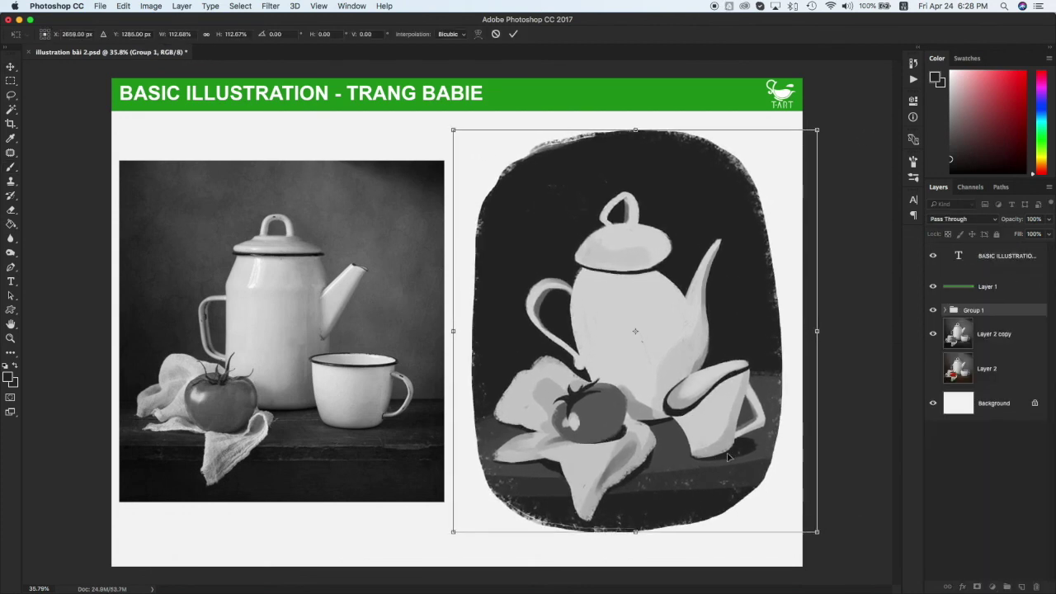
key("Return")
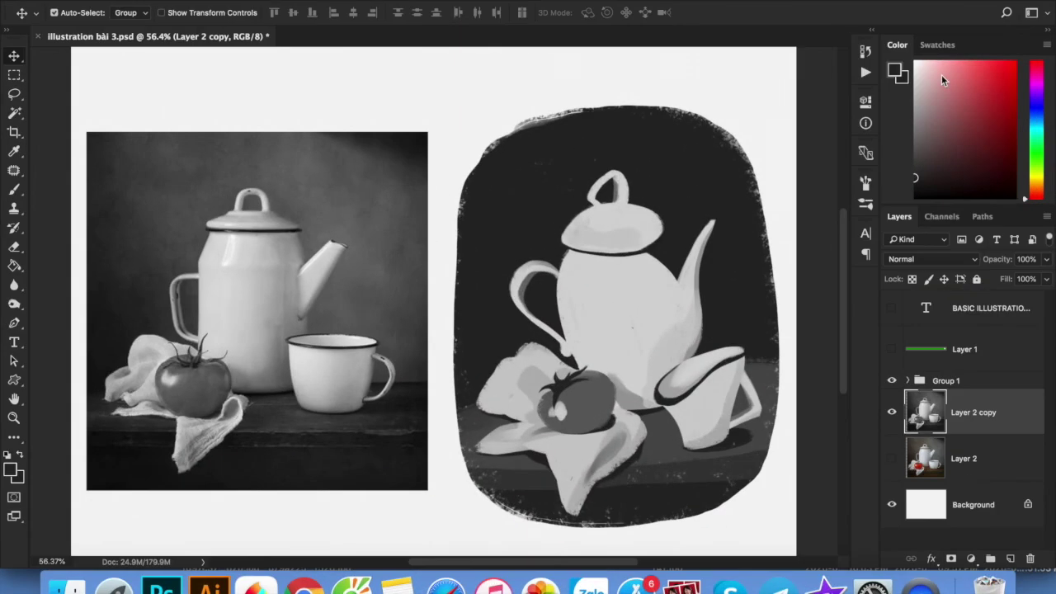